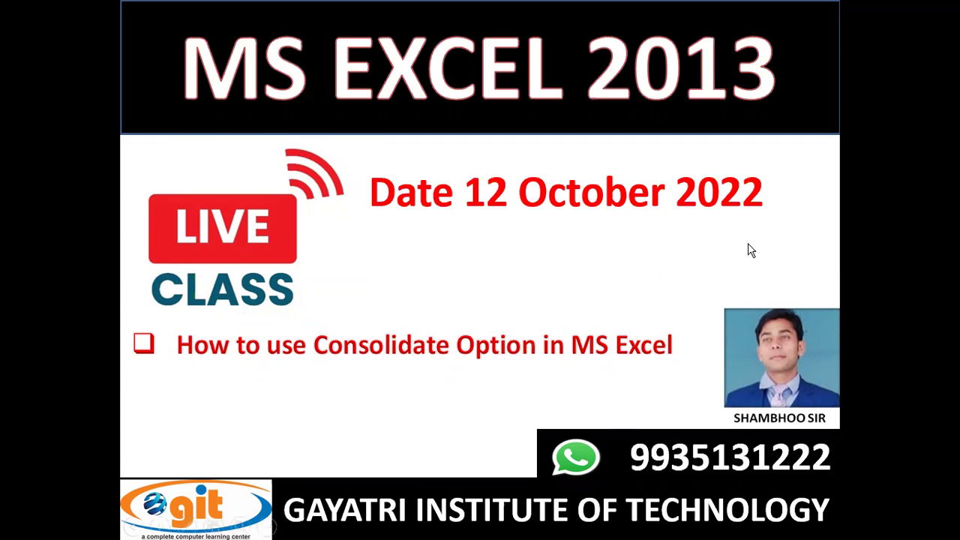
# End the PowerPoint slideshow and switch to the SK CONSOLIDATE.xlsx workbook.
pyautogui.press('Escape')
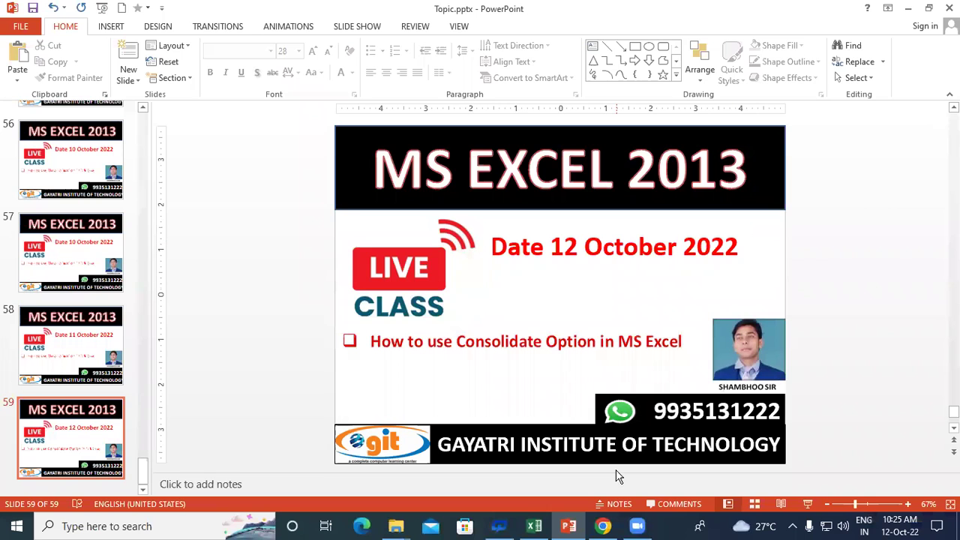
pyautogui.click(533, 527)
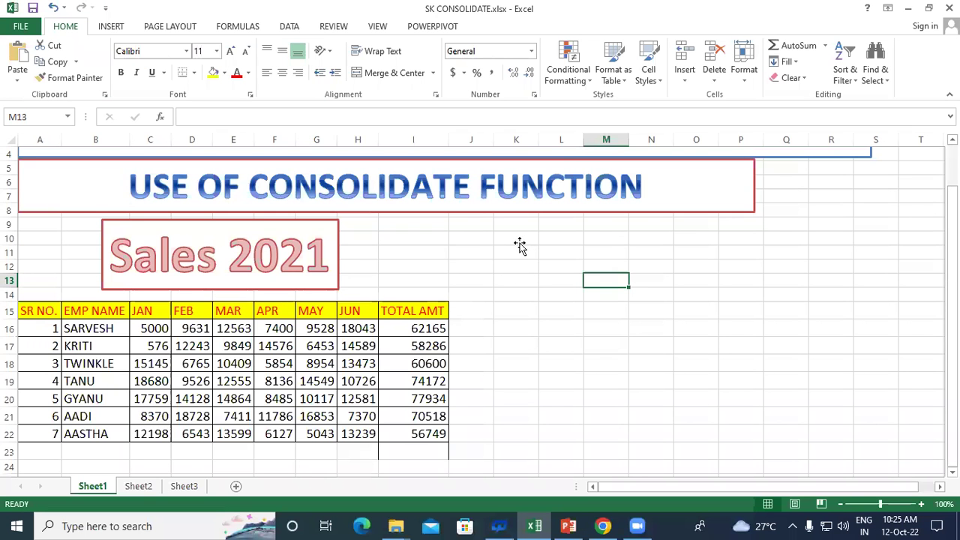
pyautogui.click(520, 241)
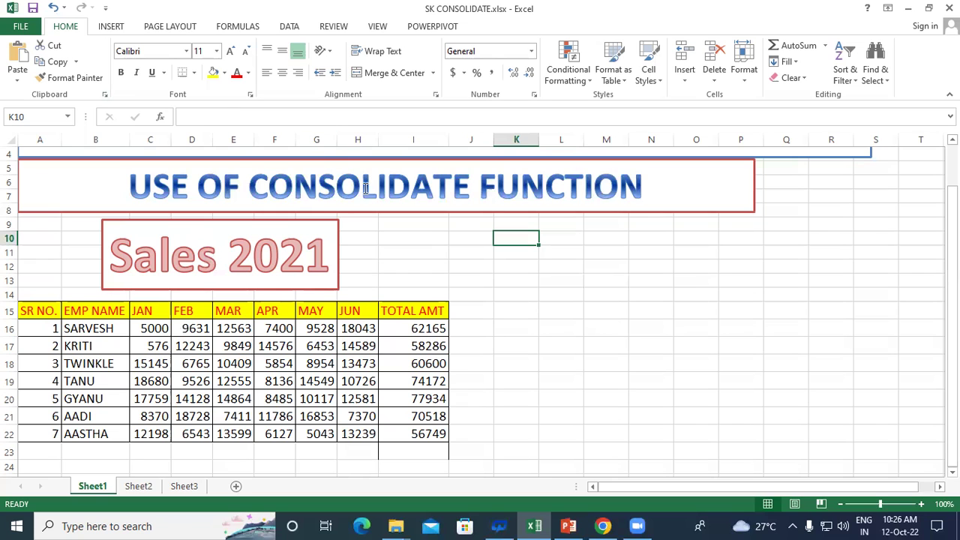
pyautogui.click(474, 291)
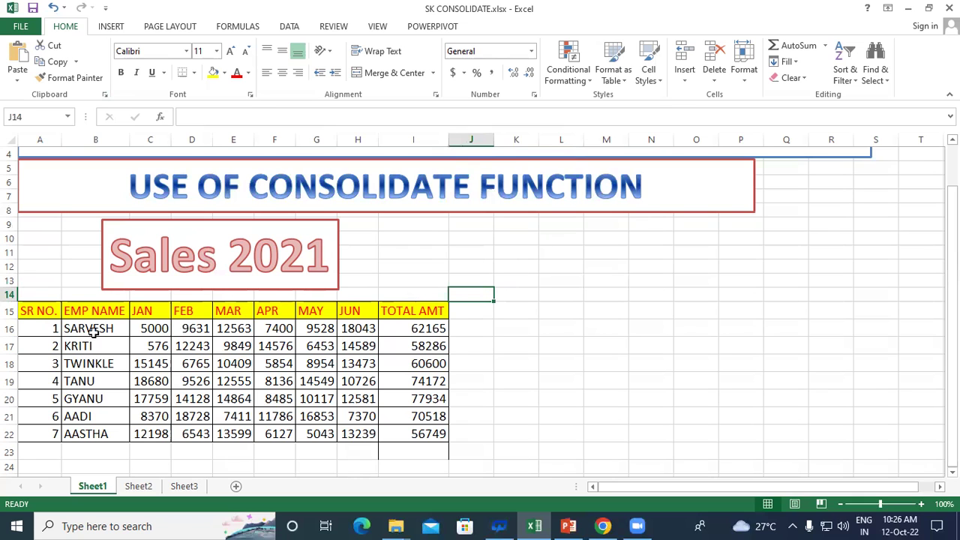
pyautogui.moveTo(90, 315); pyautogui.dragTo(91, 435)
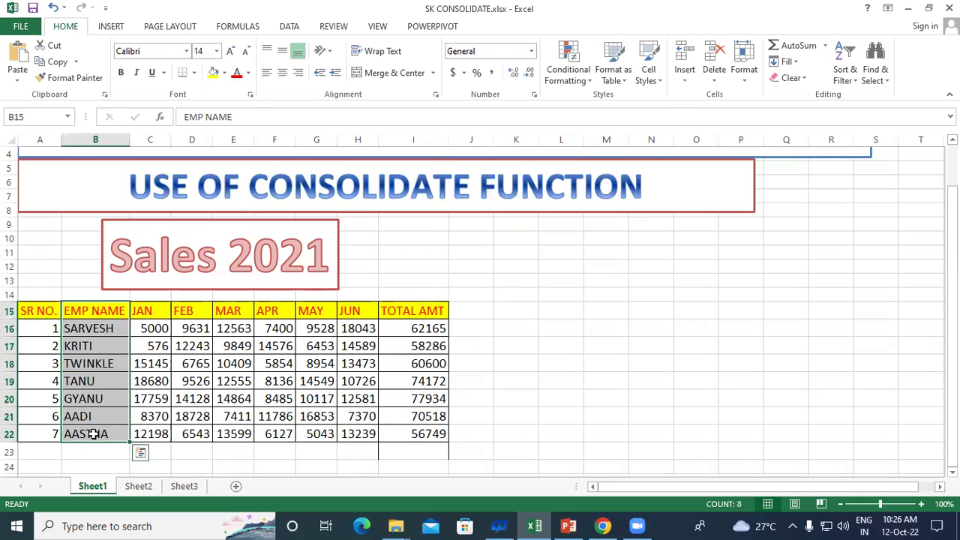
pyautogui.click(142, 308)
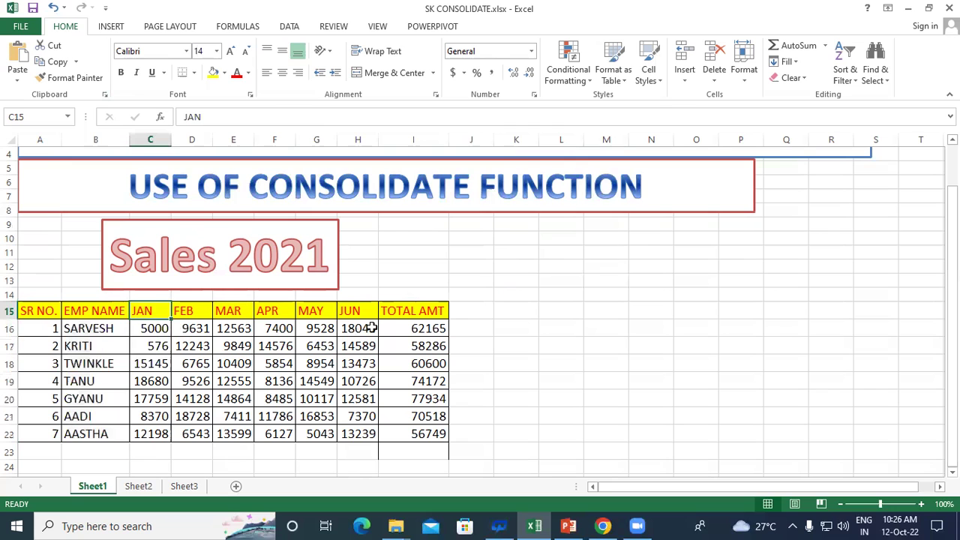
pyautogui.click(348, 308)
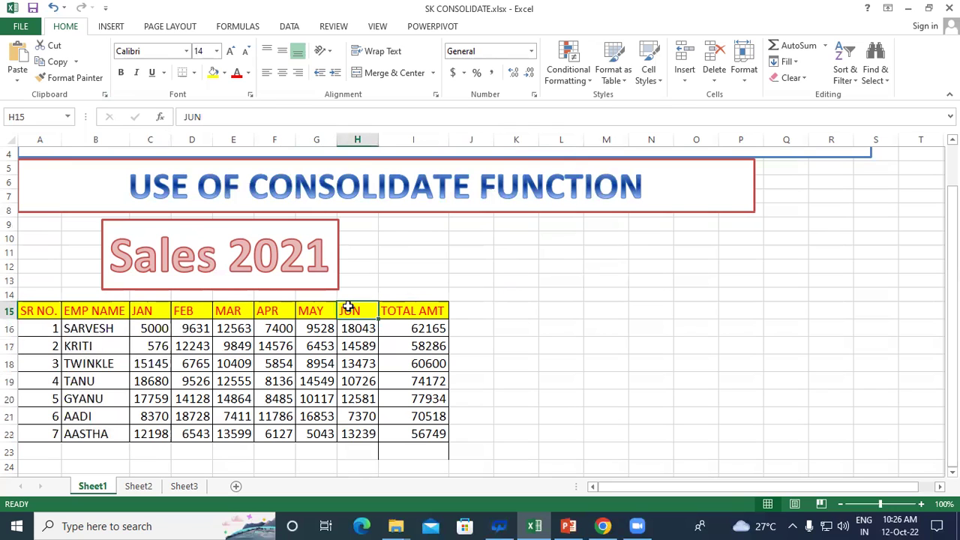
pyautogui.moveTo(405, 328); pyautogui.dragTo(404, 434)
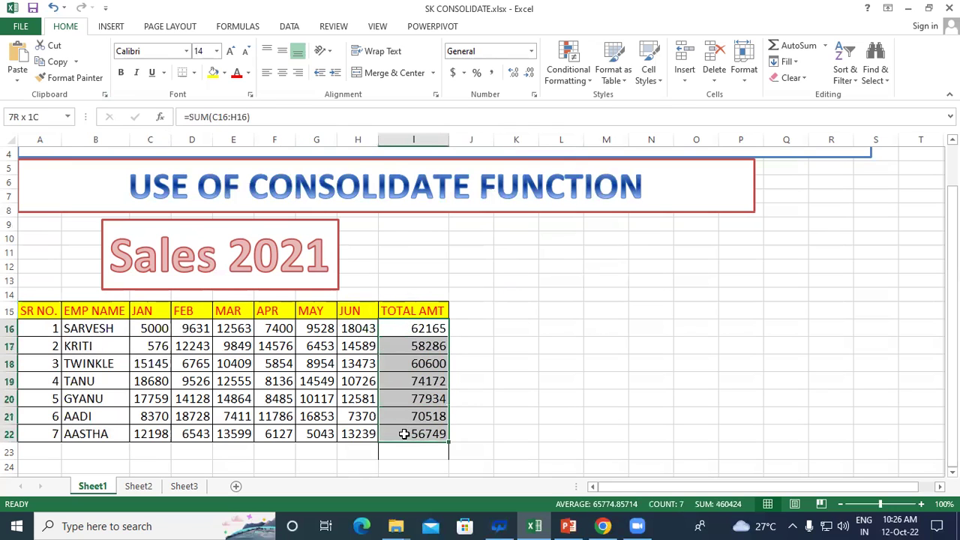
pyautogui.click(542, 353)
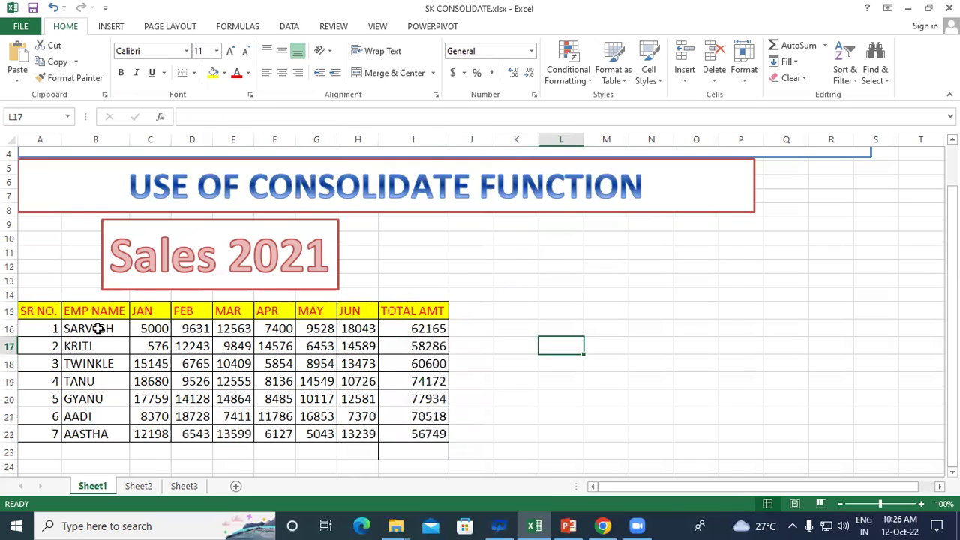
pyautogui.click(102, 329)
pyautogui.click(148, 327)
pyautogui.moveTo(149, 327); pyautogui.dragTo(359, 434)
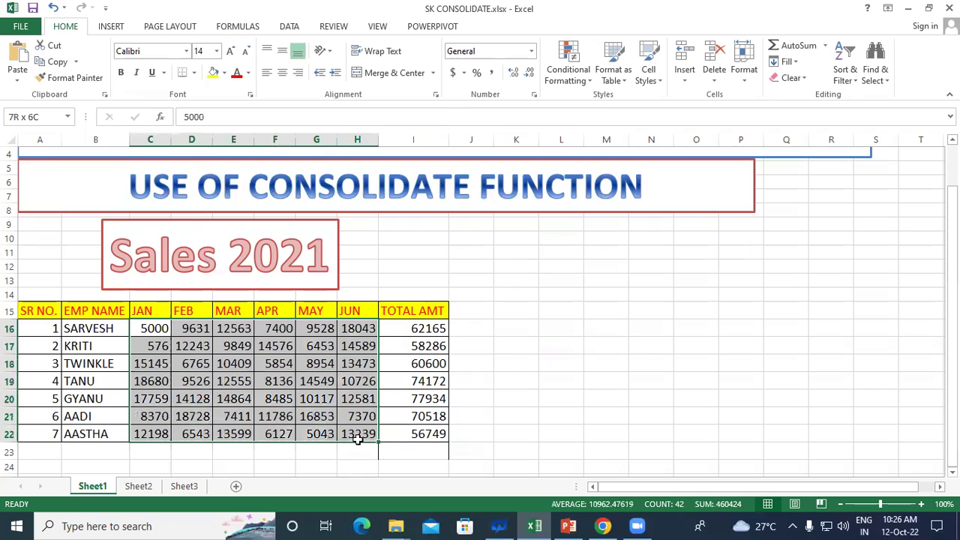
pyautogui.moveTo(390, 330); pyautogui.dragTo(408, 428)
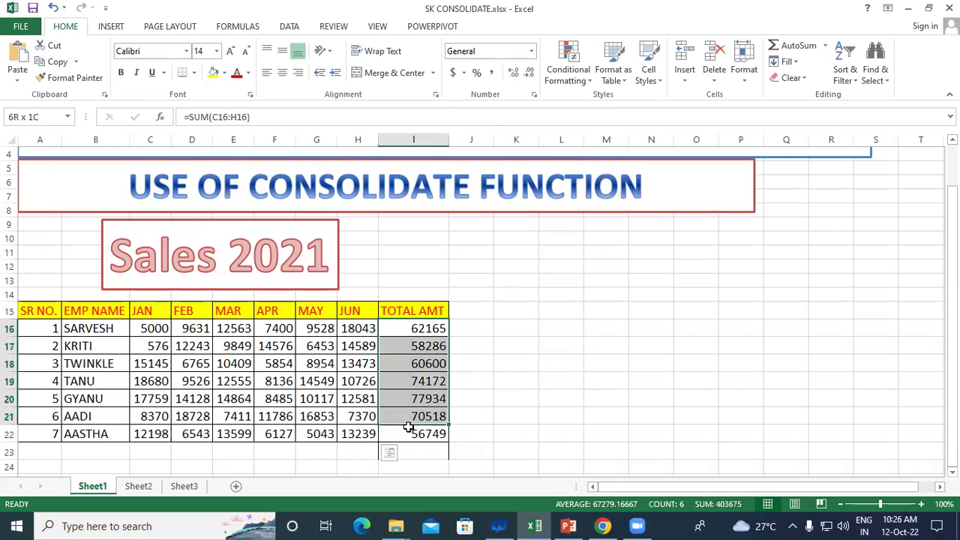
pyautogui.click(526, 340)
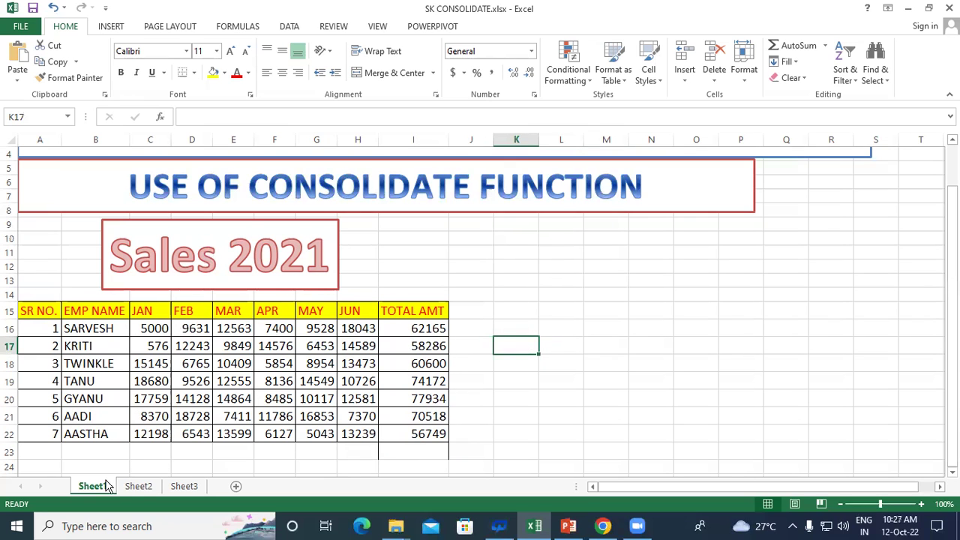
pyautogui.click(140, 487)
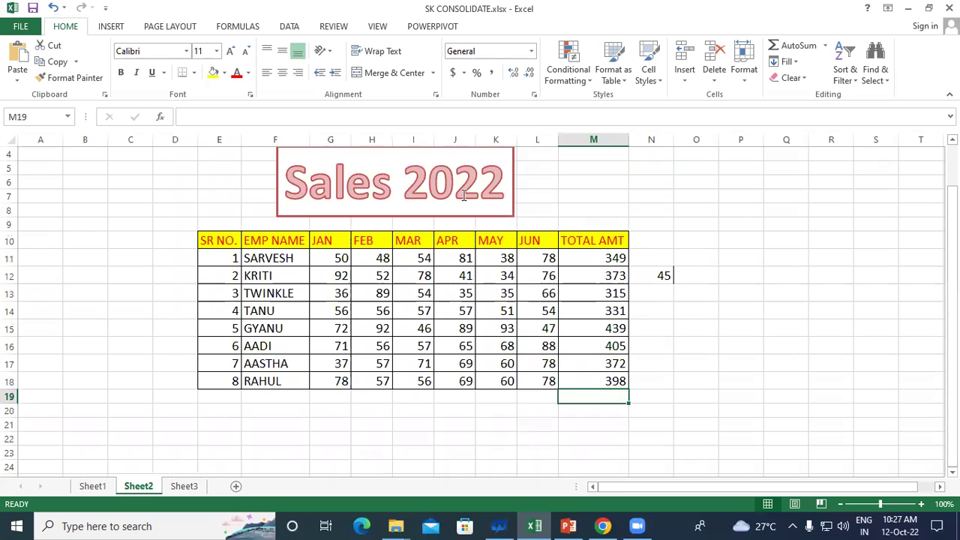
pyautogui.moveTo(263, 240); pyautogui.dragTo(274, 381)
pyautogui.click(334, 239)
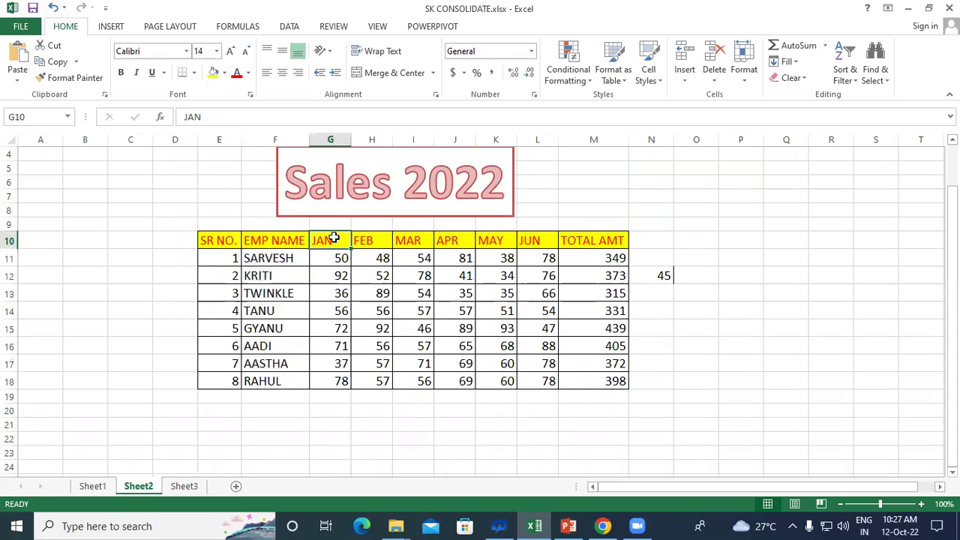
pyautogui.click(545, 238)
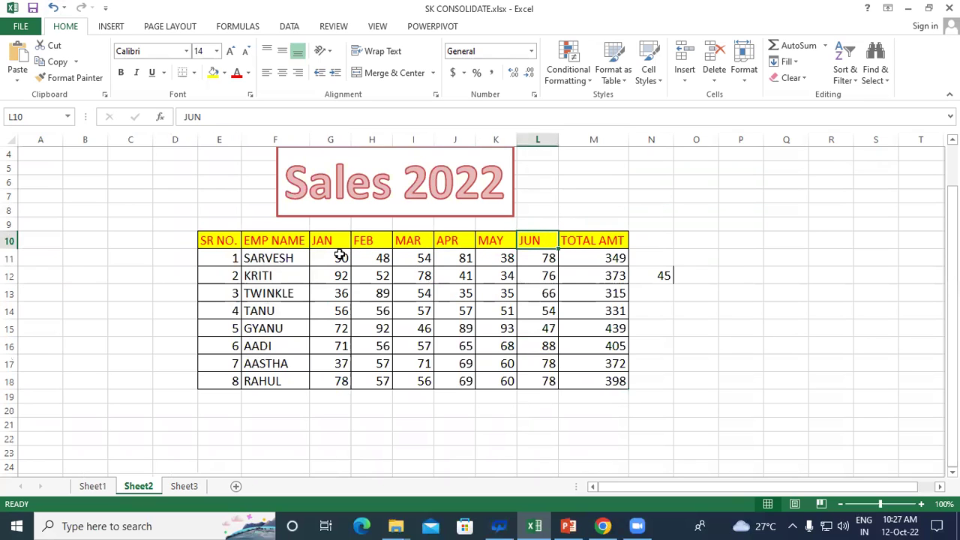
pyautogui.click(609, 258)
pyautogui.moveTo(629, 267); pyautogui.dragTo(600, 394)
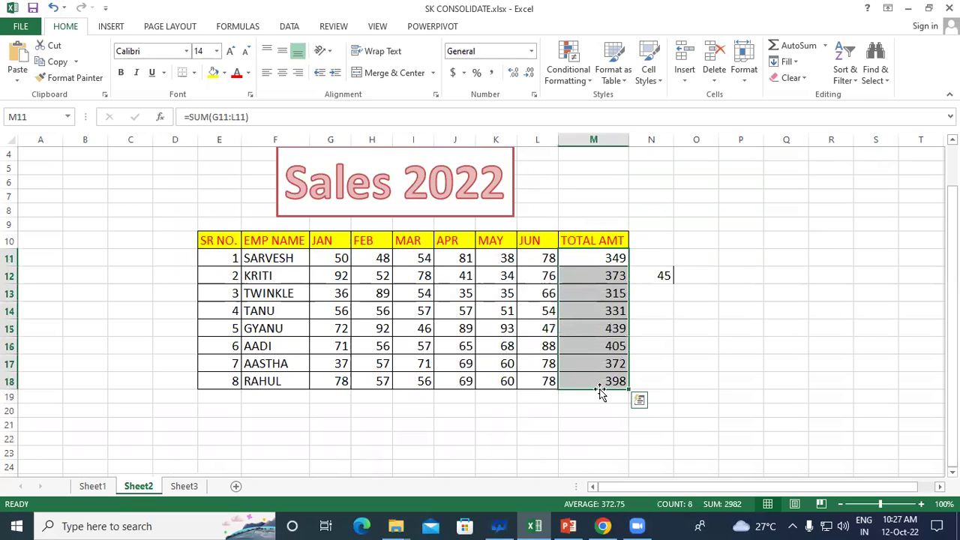
pyautogui.click(702, 346)
pyautogui.click(89, 487)
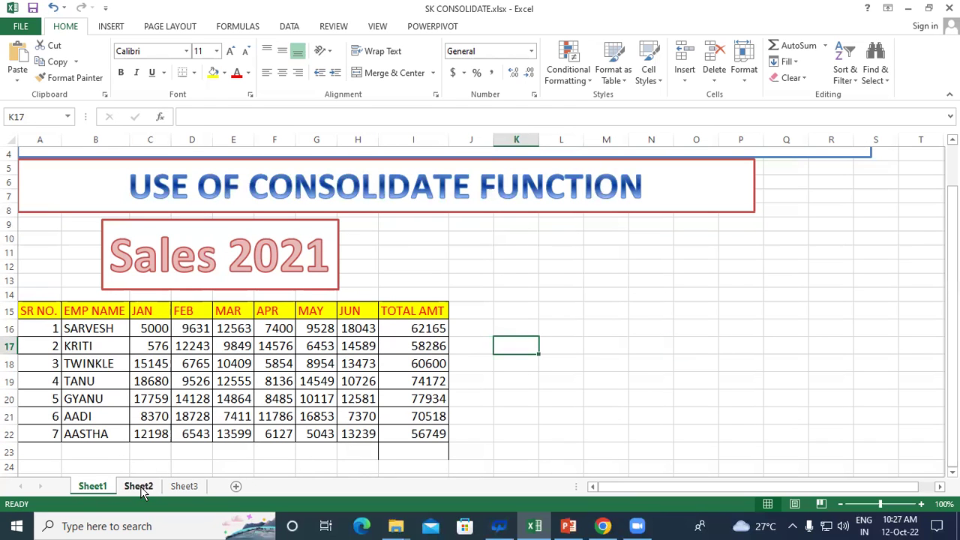
pyautogui.click(138, 487)
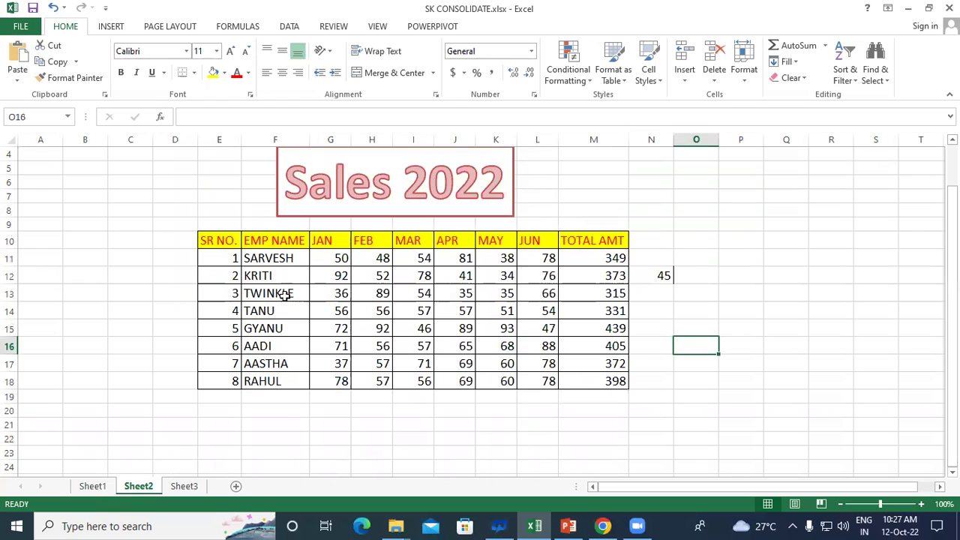
pyautogui.click(90, 487)
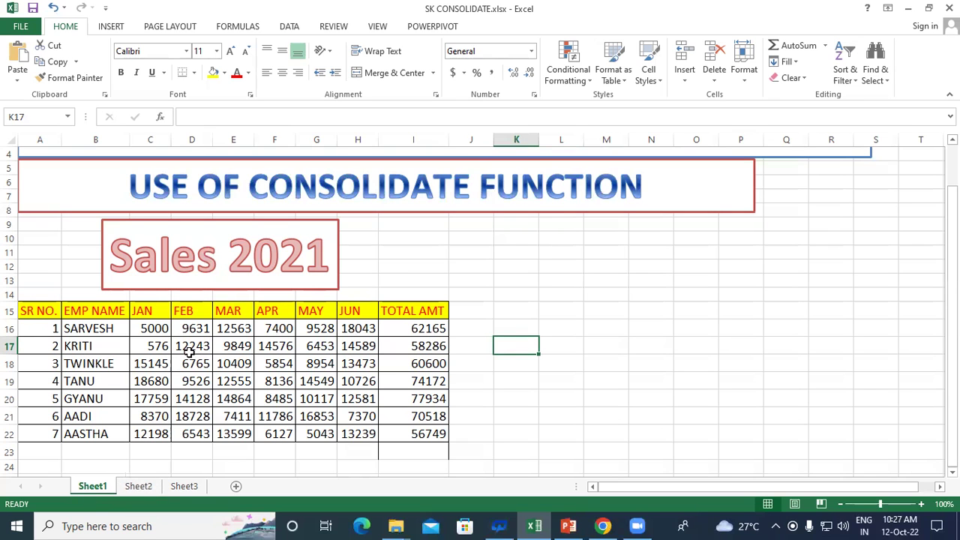
pyautogui.click(184, 486)
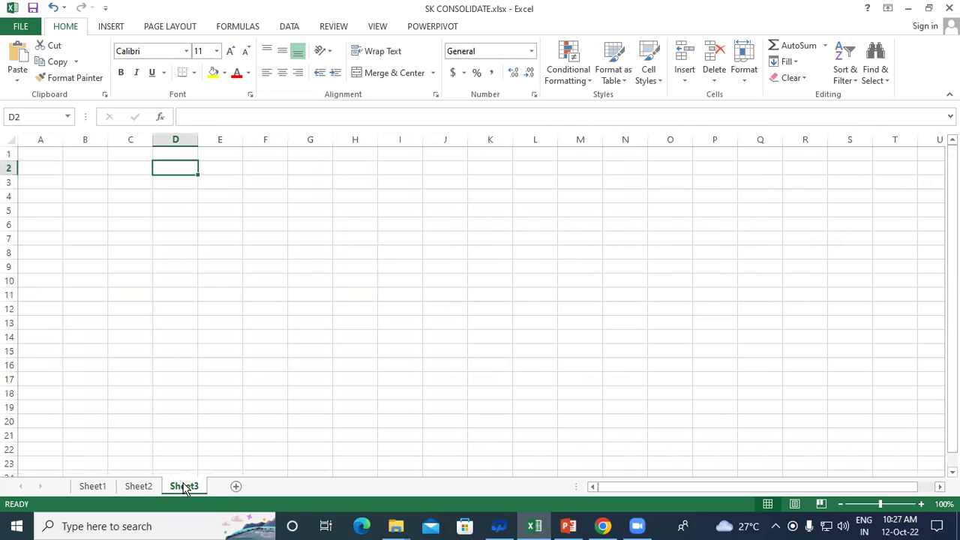
pyautogui.click(92, 487)
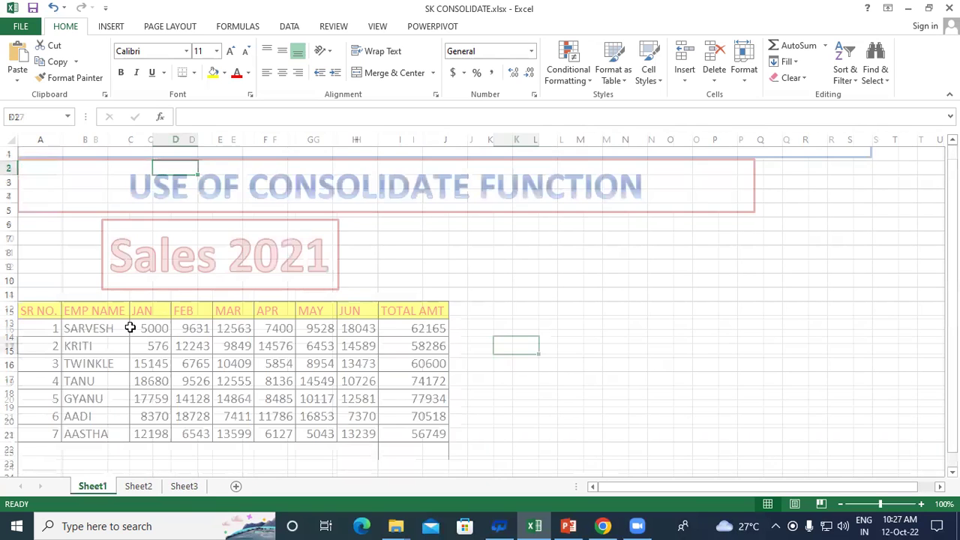
pyautogui.click(138, 486)
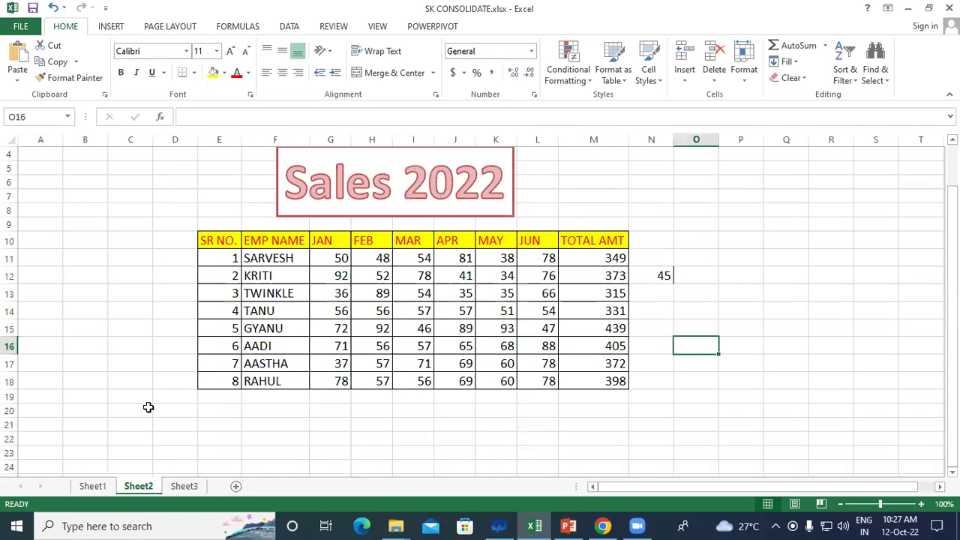
pyautogui.click(183, 486)
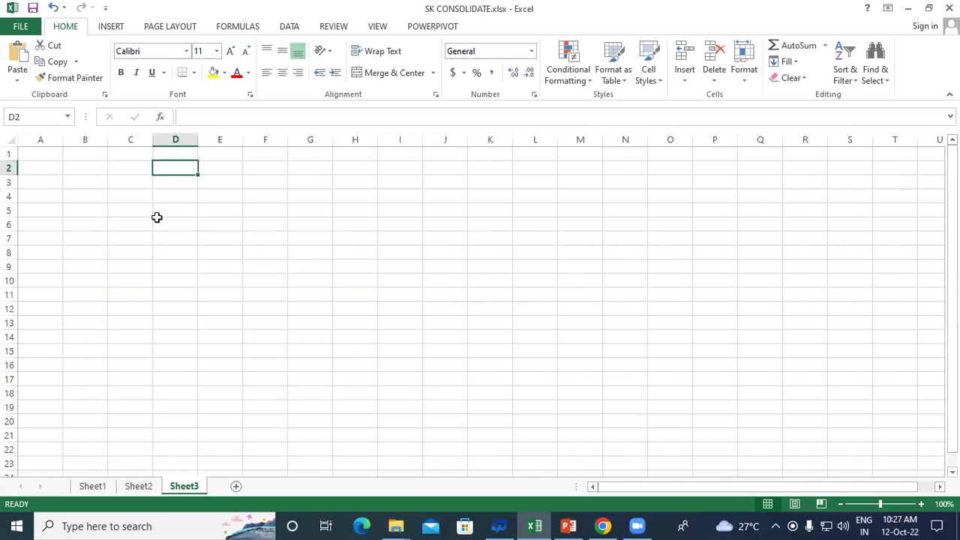
# Select the Sales 2021 table, then the Sales 2022 table and its JAN–MAY headers, ending on Sheet1.
pyautogui.click(93, 486)
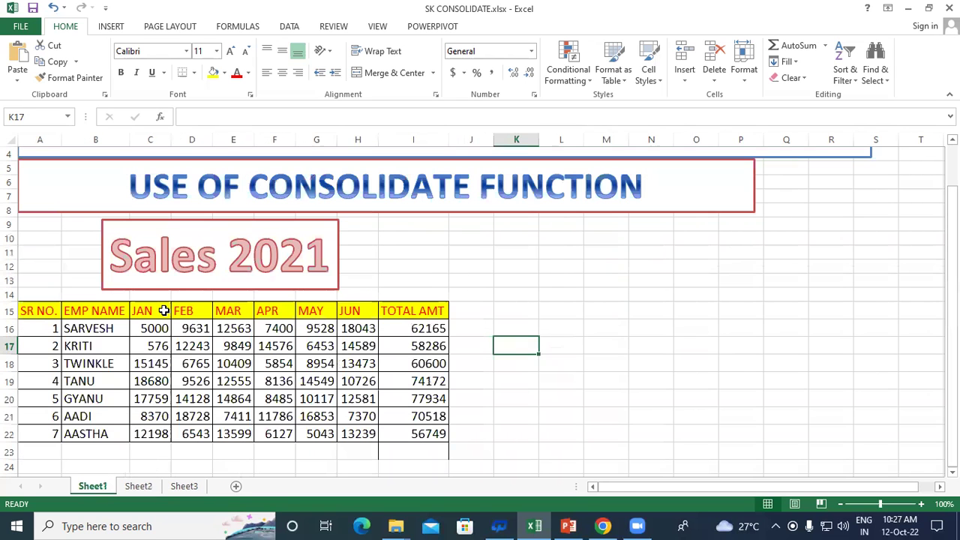
pyautogui.moveTo(46, 314); pyautogui.dragTo(415, 434)
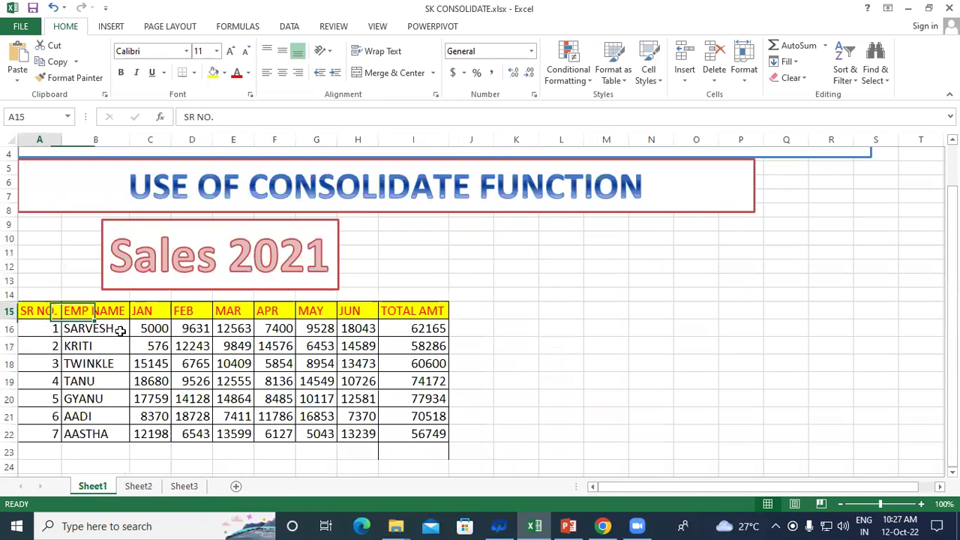
pyautogui.click(138, 486)
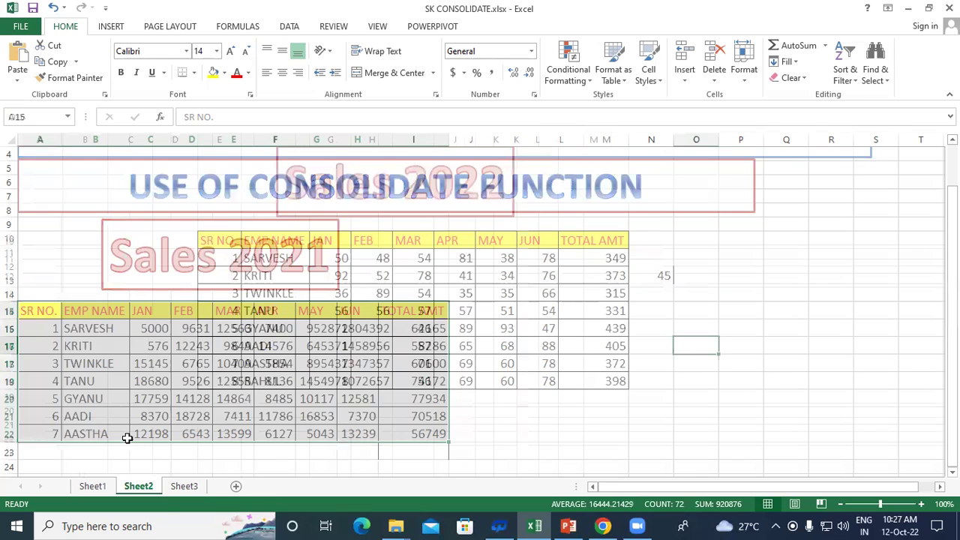
pyautogui.moveTo(219, 241); pyautogui.dragTo(616, 380)
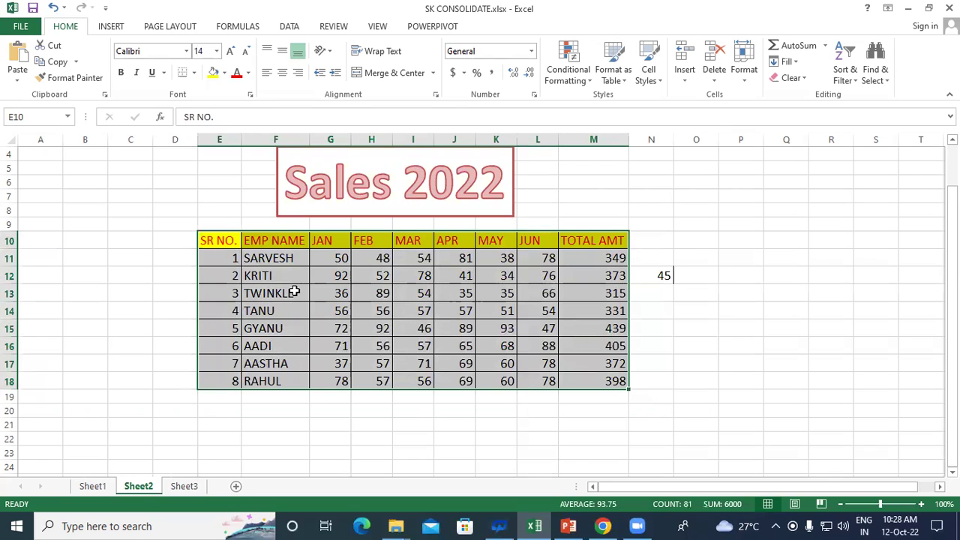
pyautogui.click(418, 346)
pyautogui.moveTo(326, 241); pyautogui.dragTo(547, 239)
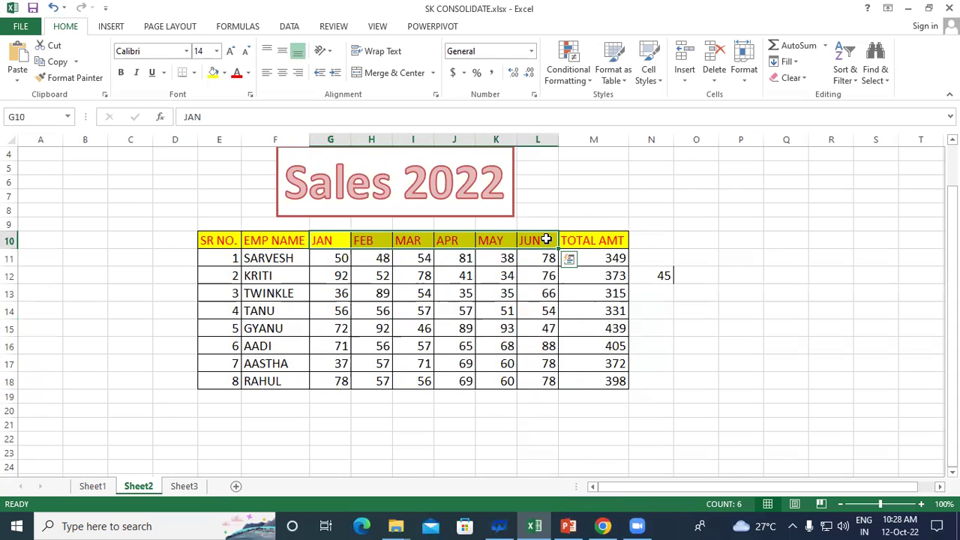
pyautogui.click(91, 486)
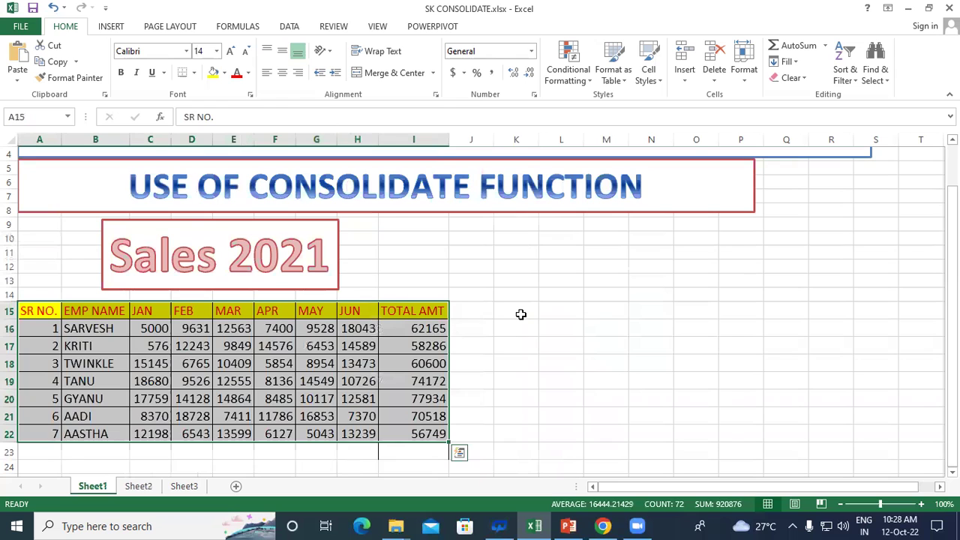
# Enter =SUM(I16:I22) in Sheet1 cell I23 for the 2021 grand total of 460424.
pyautogui.click(519, 312)
pyautogui.scroll(-2, 521, 311)
pyautogui.click(90, 244)
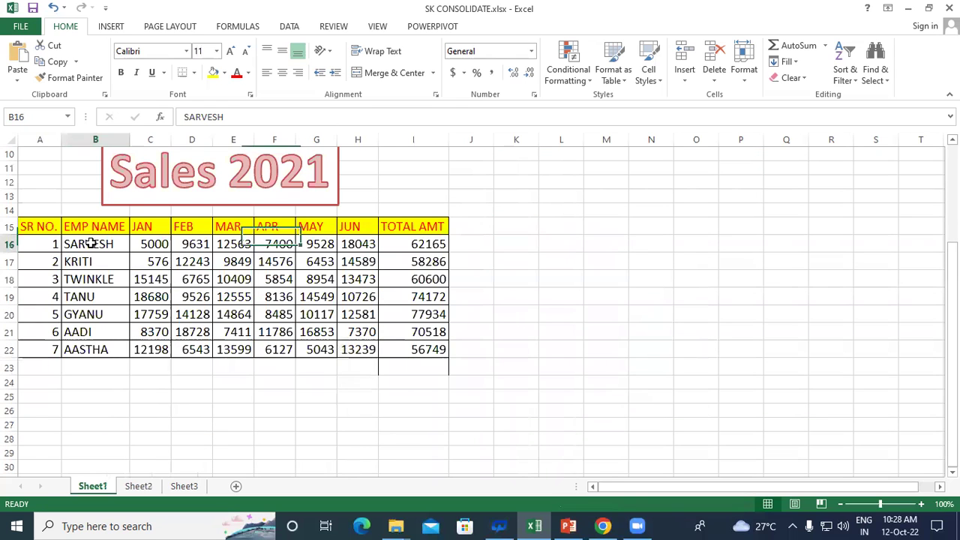
pyautogui.moveTo(412, 245); pyautogui.dragTo(417, 350)
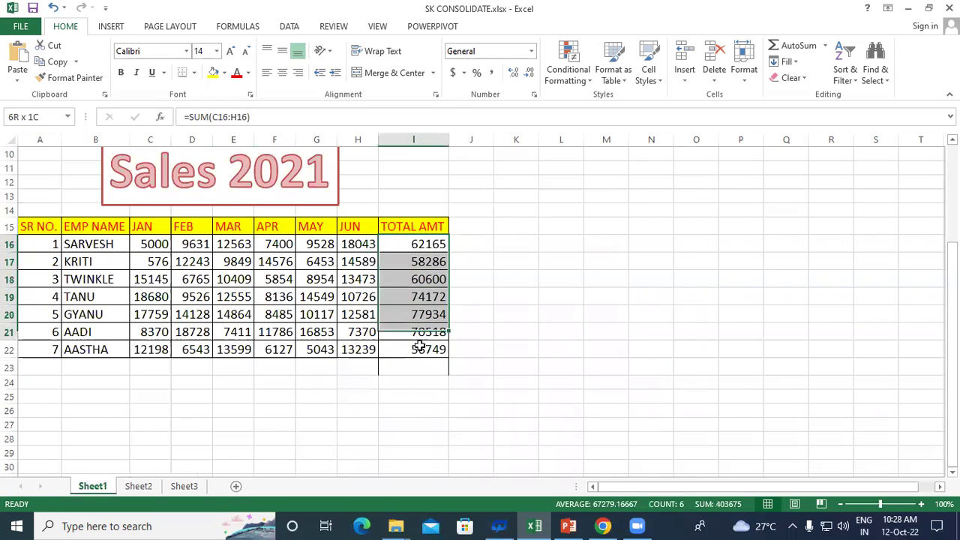
pyautogui.moveTo(398, 244); pyautogui.dragTo(415, 347)
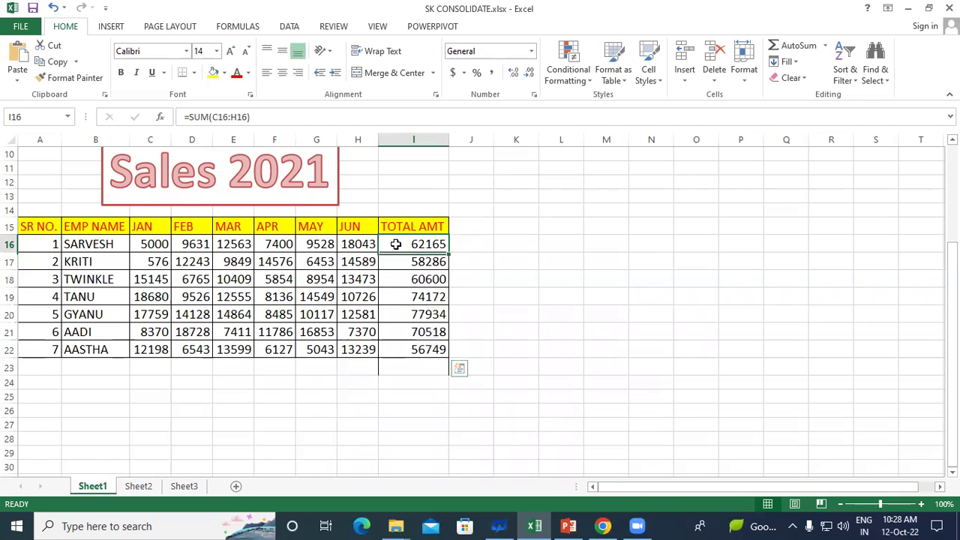
pyautogui.click(477, 321)
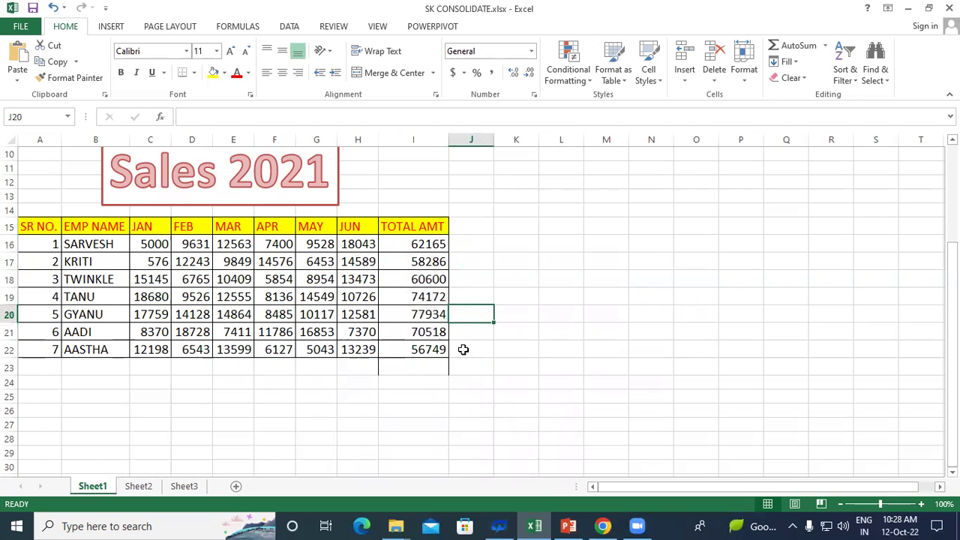
pyautogui.click(418, 368)
pyautogui.write('=sum(')
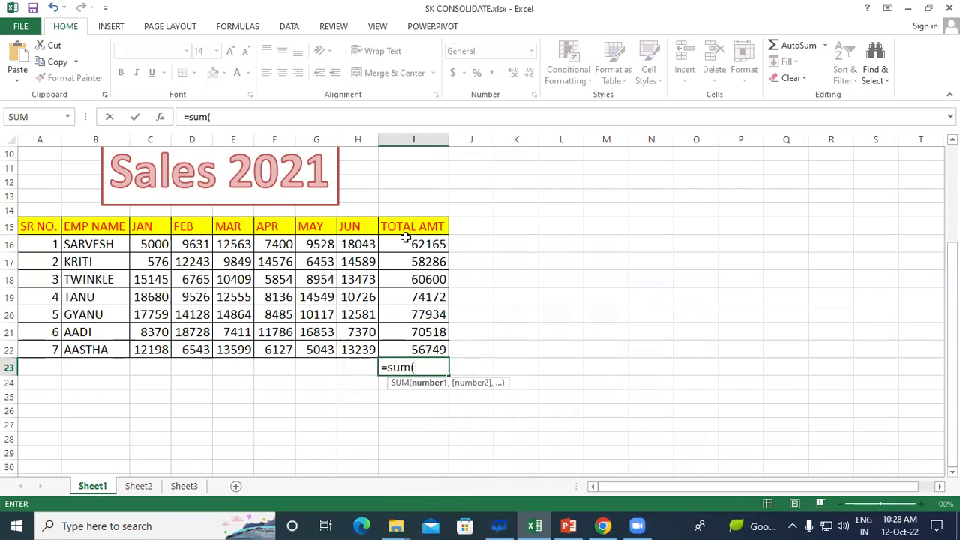
pyautogui.moveTo(408, 245); pyautogui.dragTo(409, 347)
pyautogui.write(')')
pyautogui.press('Return')
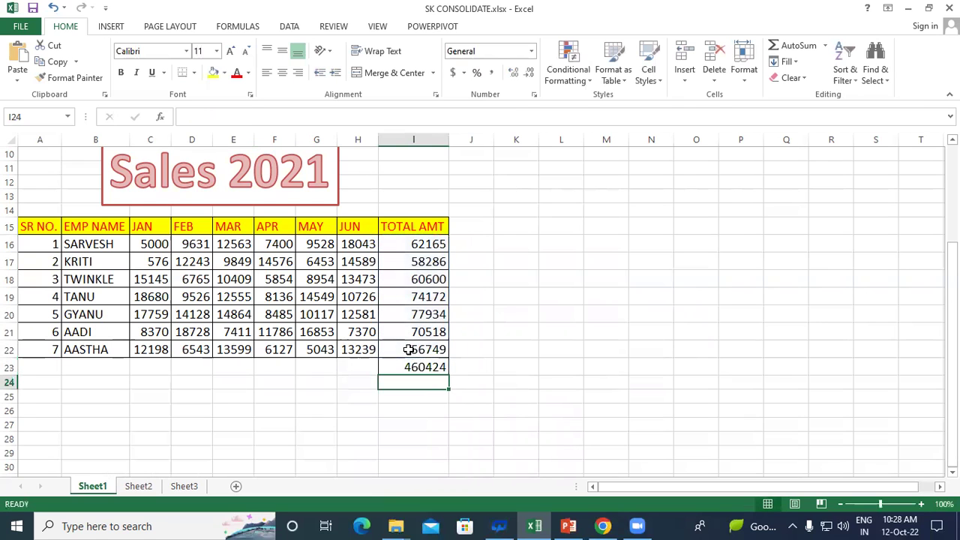
pyautogui.click(498, 368)
pyautogui.click(396, 364)
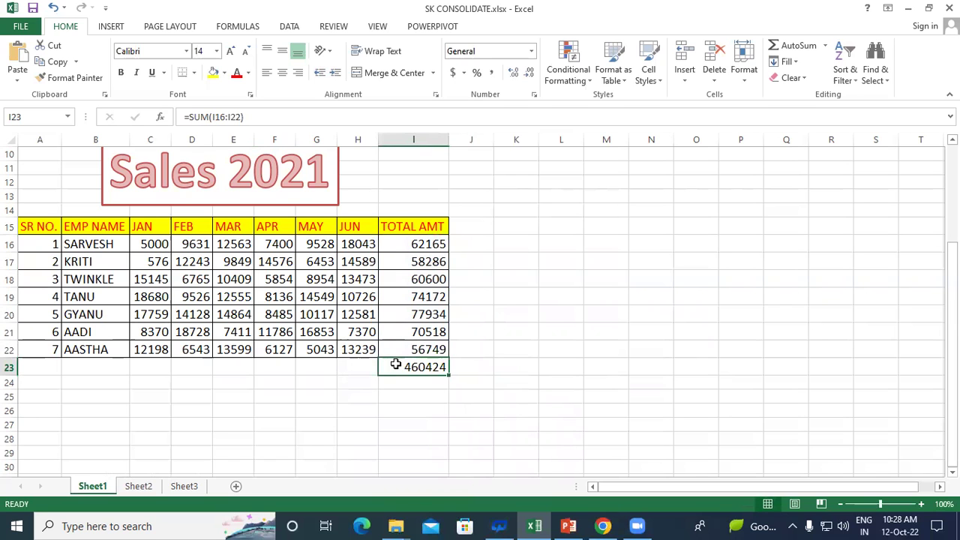
# On Sheet2, enter =SUM(M11:M18) in M19 for the 2022 grand total of 2982.
pyautogui.click(137, 486)
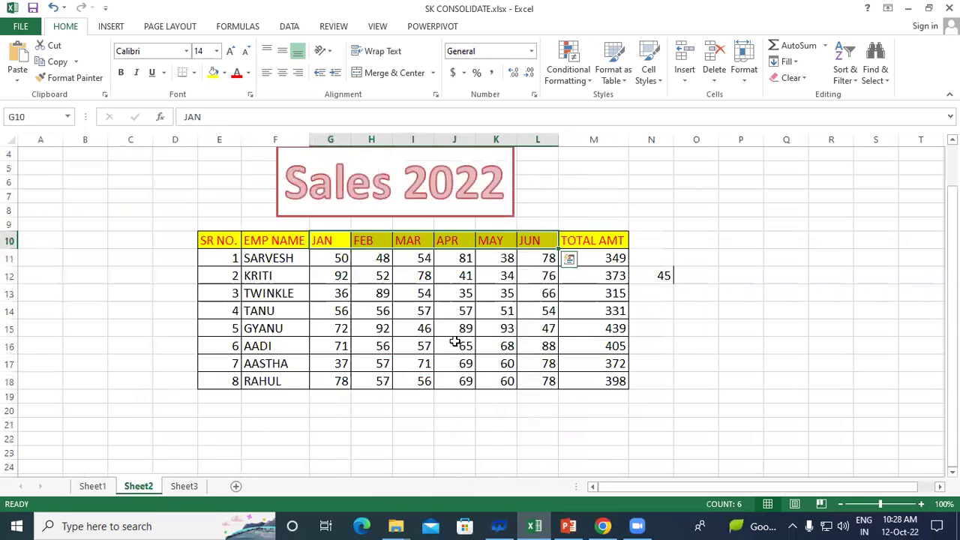
pyautogui.click(604, 395)
pyautogui.write('=sum')
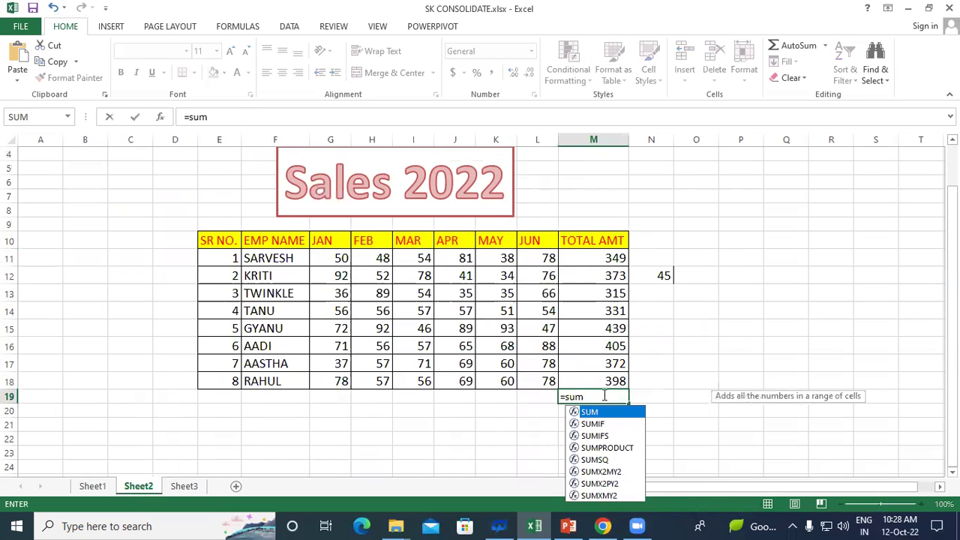
pyautogui.write('(')
pyautogui.moveTo(611, 257); pyautogui.dragTo(607, 379)
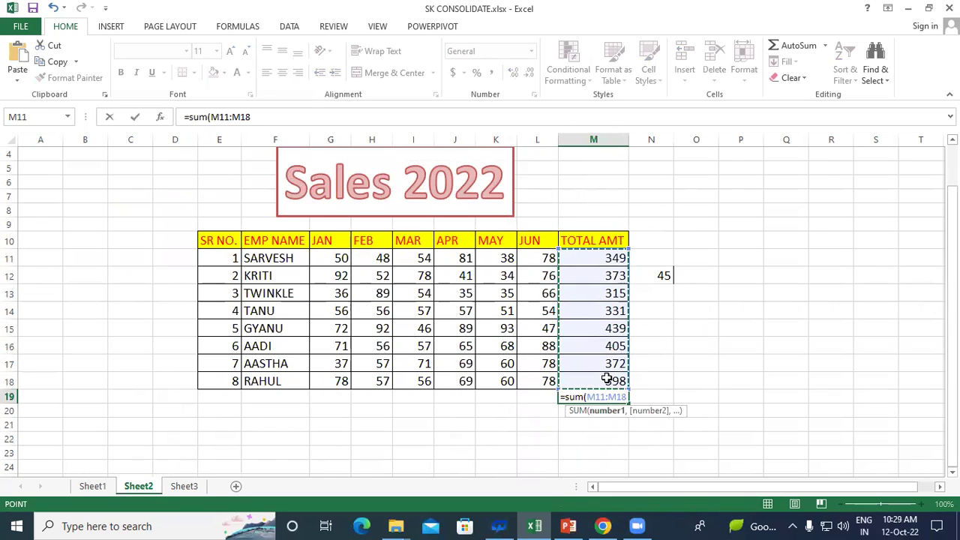
pyautogui.write(')')
pyautogui.press('Return')
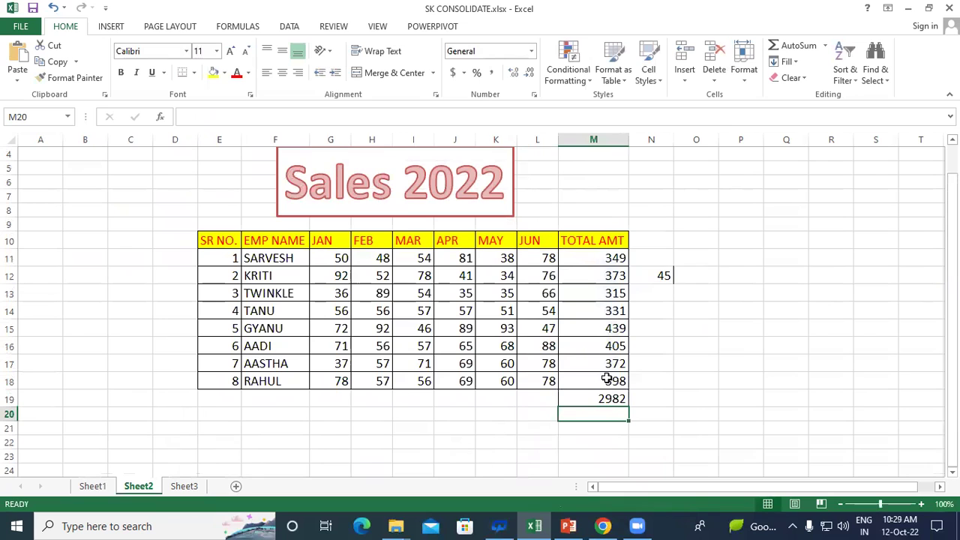
pyautogui.click(571, 400)
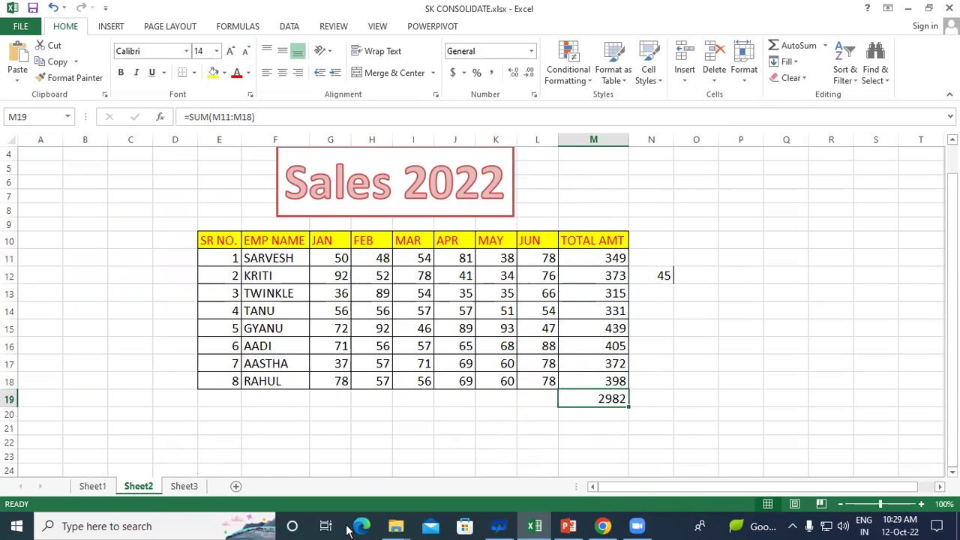
pyautogui.click(161, 437)
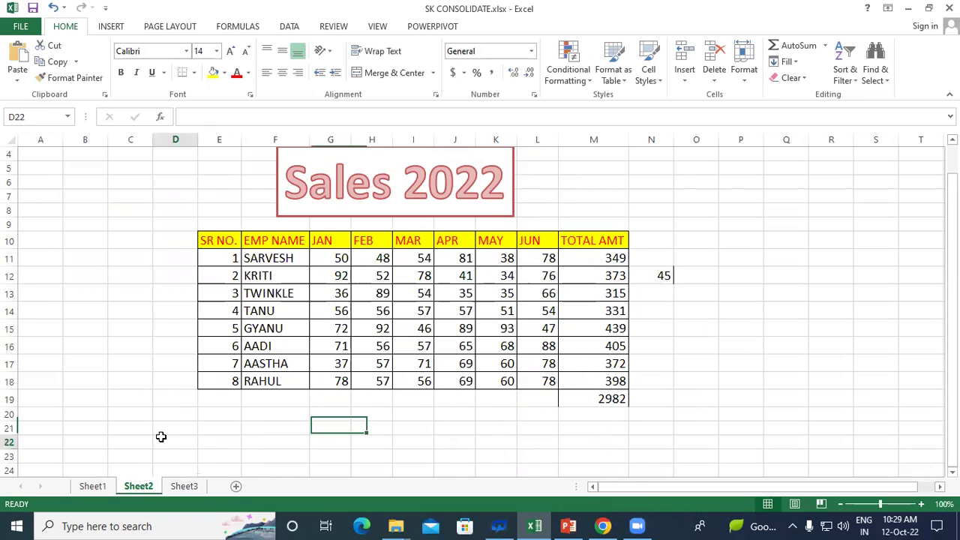
# Enter =Sheet1!I23+Sheet2!M19 in Sheet3 cell C2, showing 463406.
pyautogui.hotkey('ctrl', 'pagedown')
pyautogui.click(234, 221)
pyautogui.click(120, 166)
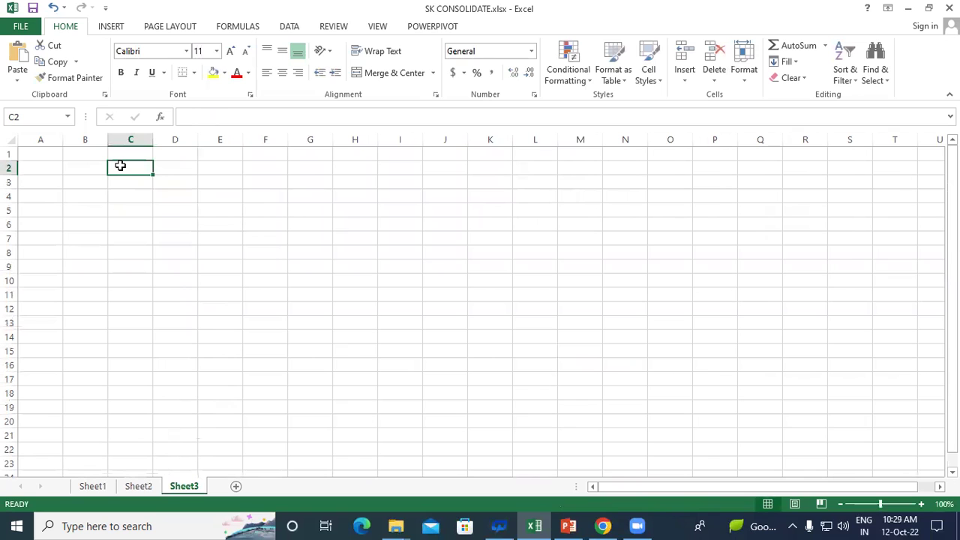
pyautogui.write('=')
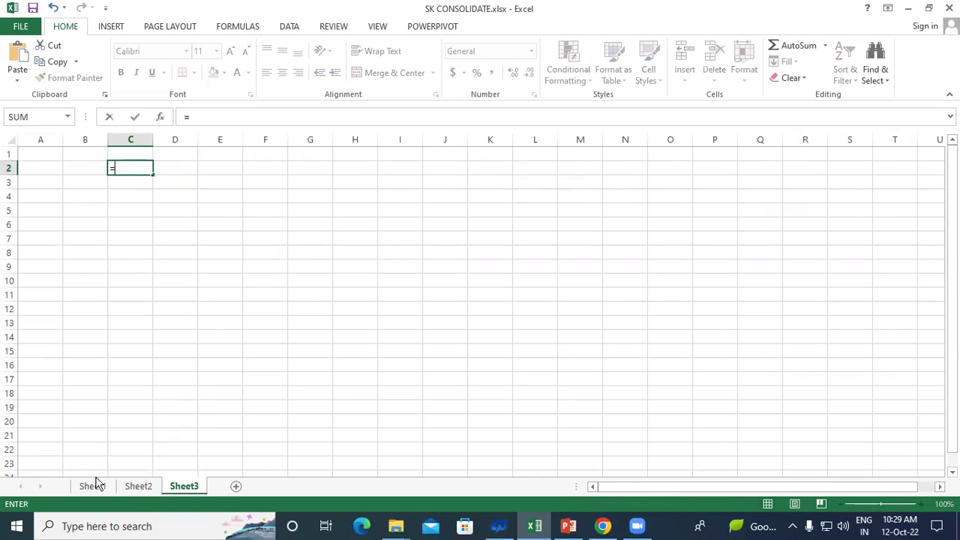
pyautogui.click(95, 488)
pyautogui.click(415, 366)
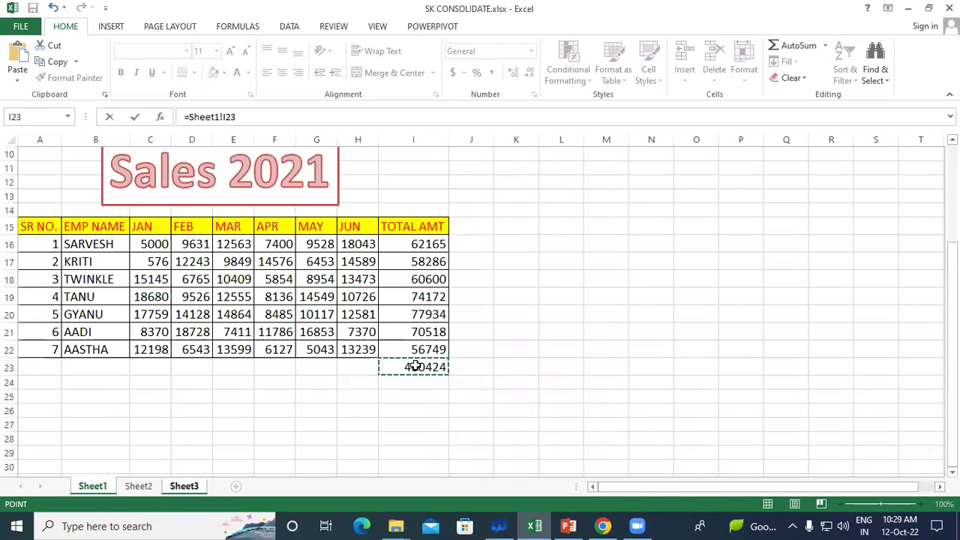
pyautogui.write('+')
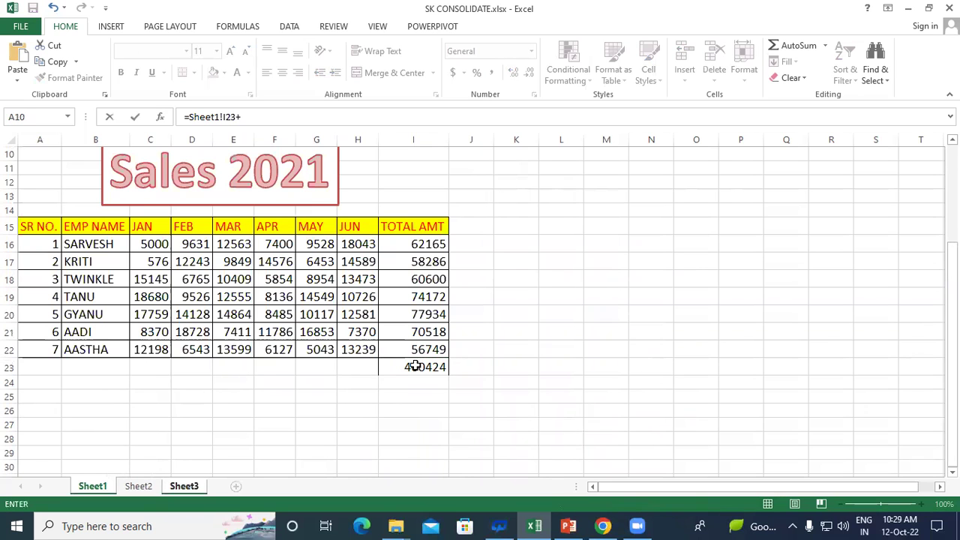
pyautogui.click(139, 488)
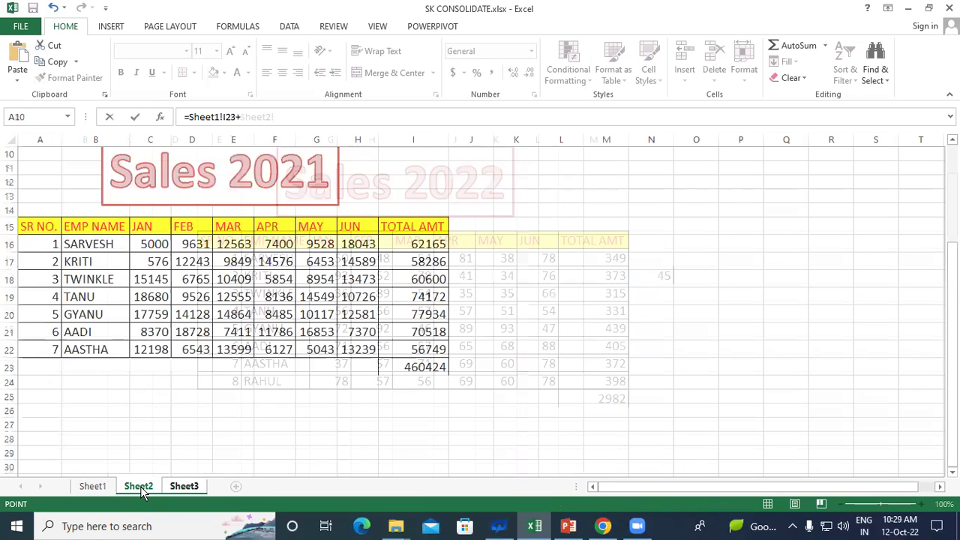
pyautogui.click(594, 399)
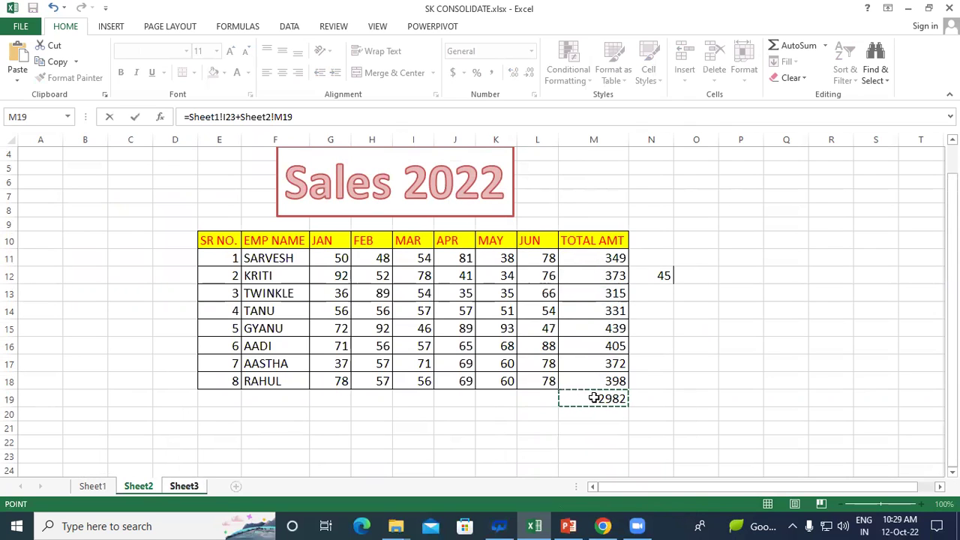
pyautogui.press('Return')
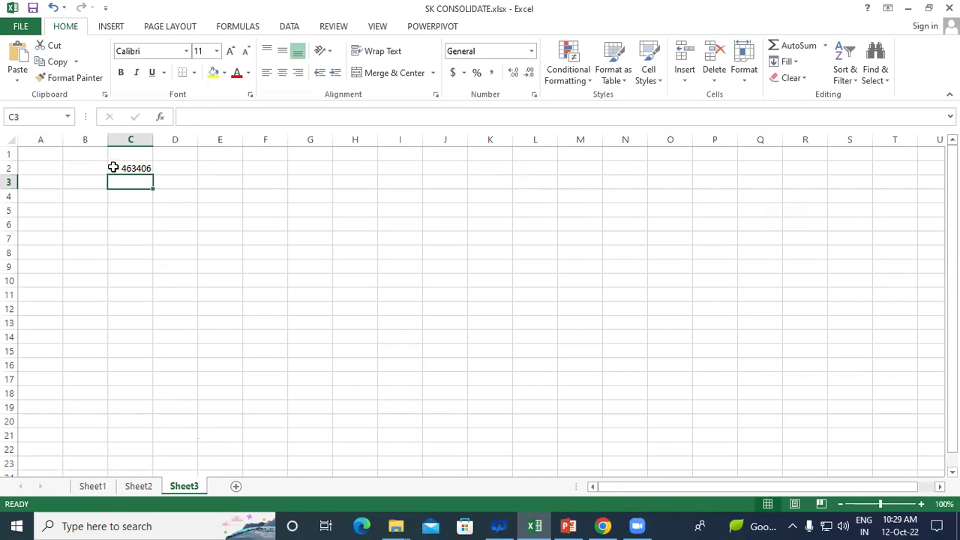
pyautogui.click(147, 225)
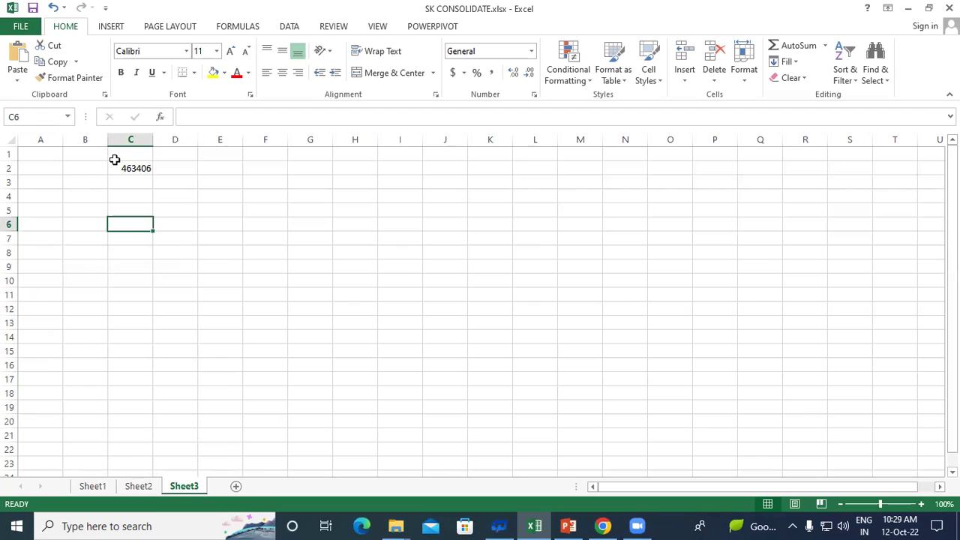
# Change SARVESH's January 2021 sales in C16 to 6000 and see Sheet3 C2 become 464406.
pyautogui.click(93, 486)
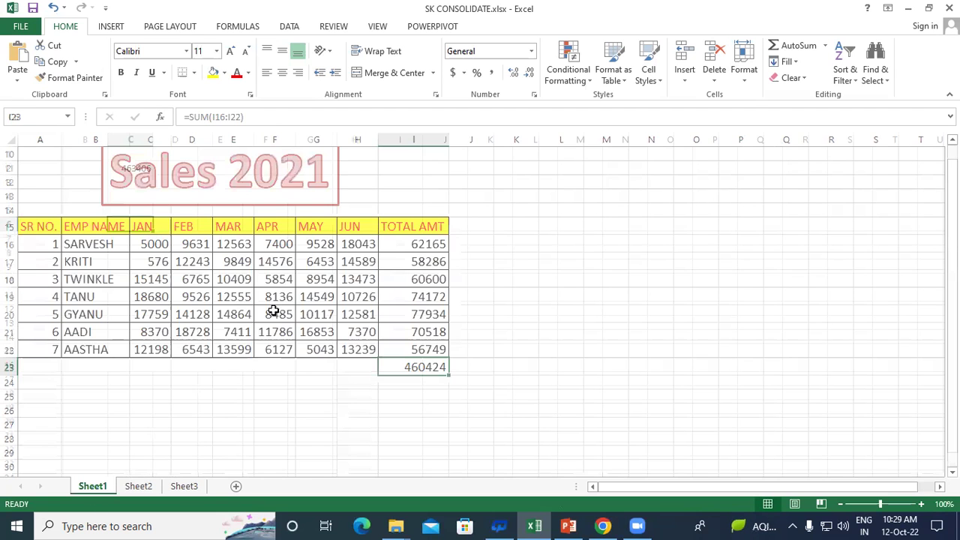
pyautogui.click(151, 243)
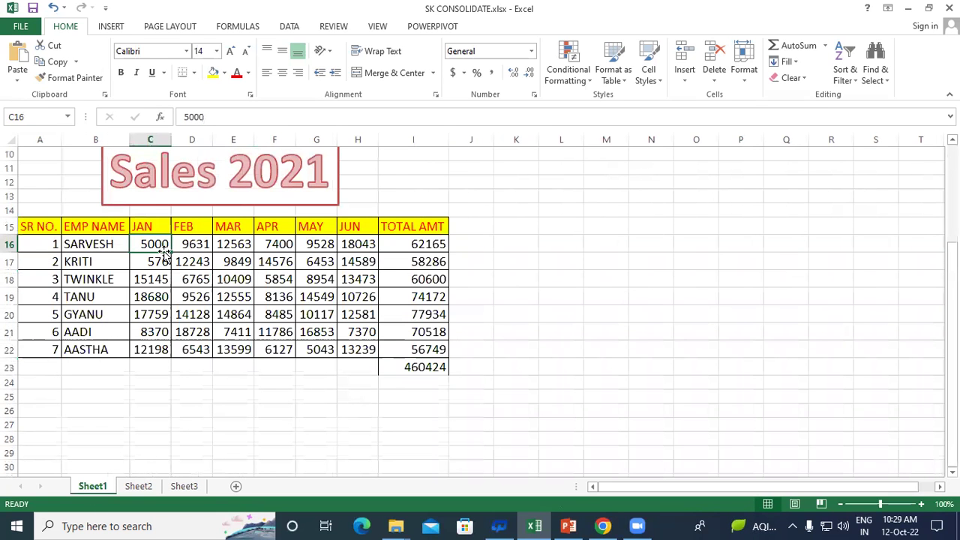
pyautogui.write('6000')
pyautogui.press('Return')
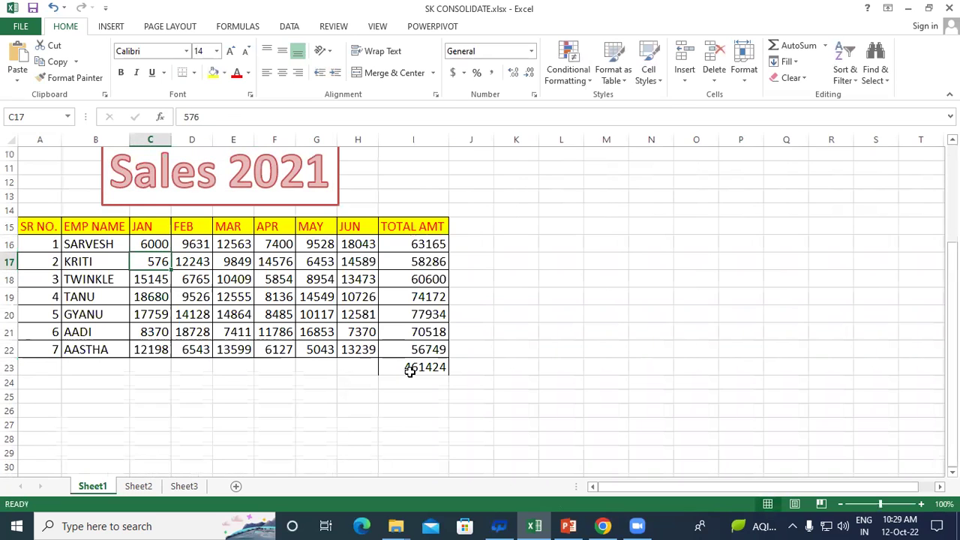
pyautogui.click(409, 368)
pyautogui.click(183, 486)
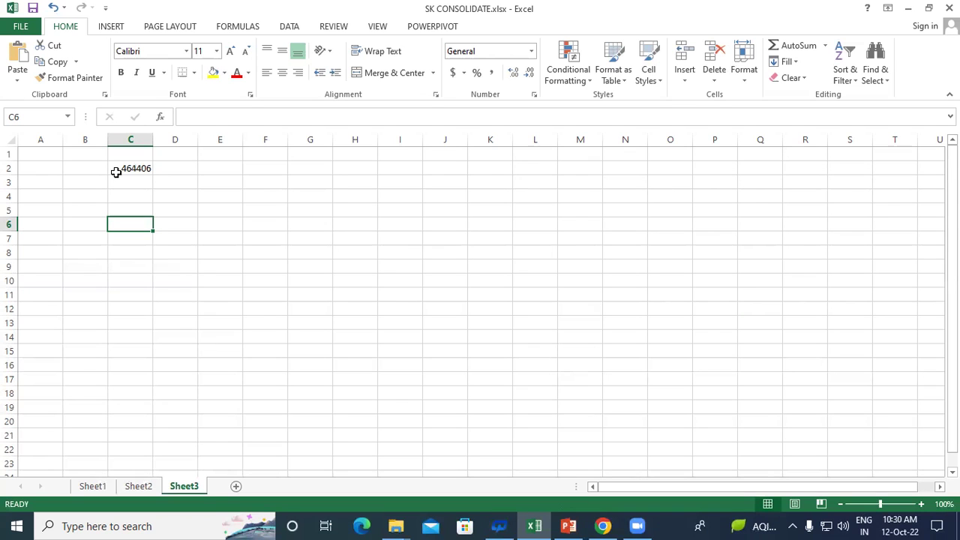
pyautogui.click(178, 194)
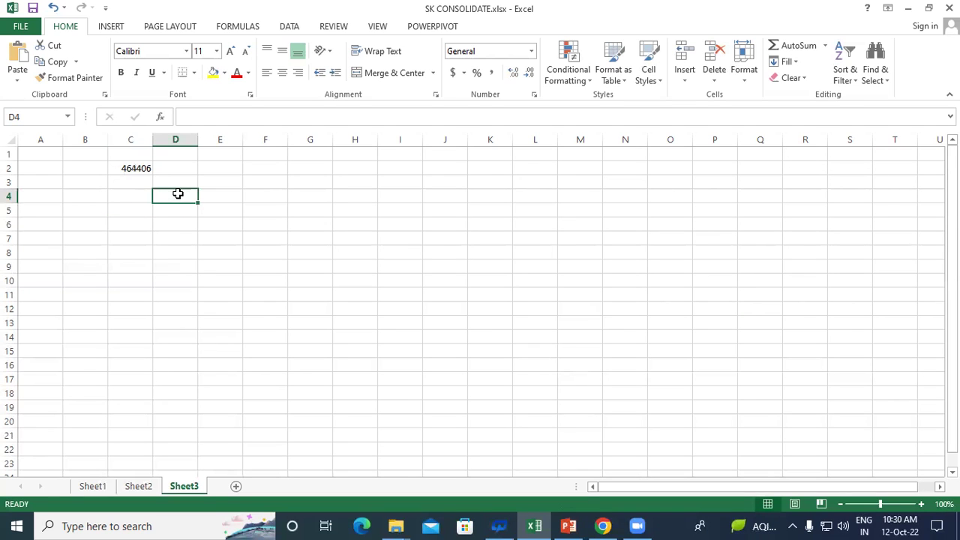
# Open the Consolidate dialog from the DATA tab, close it once, then reopen it with Sum.
pyautogui.click(391, 300)
pyautogui.click(167, 194)
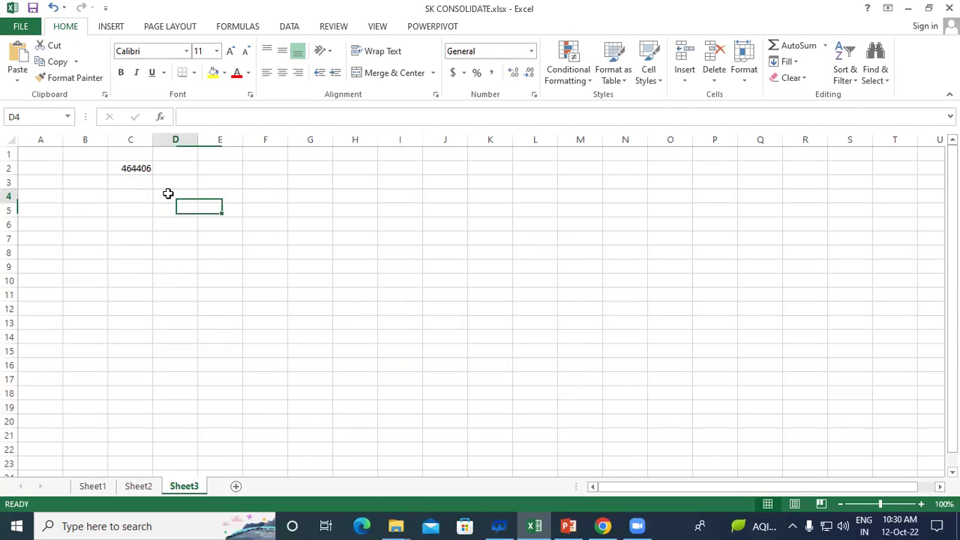
pyautogui.click(290, 30)
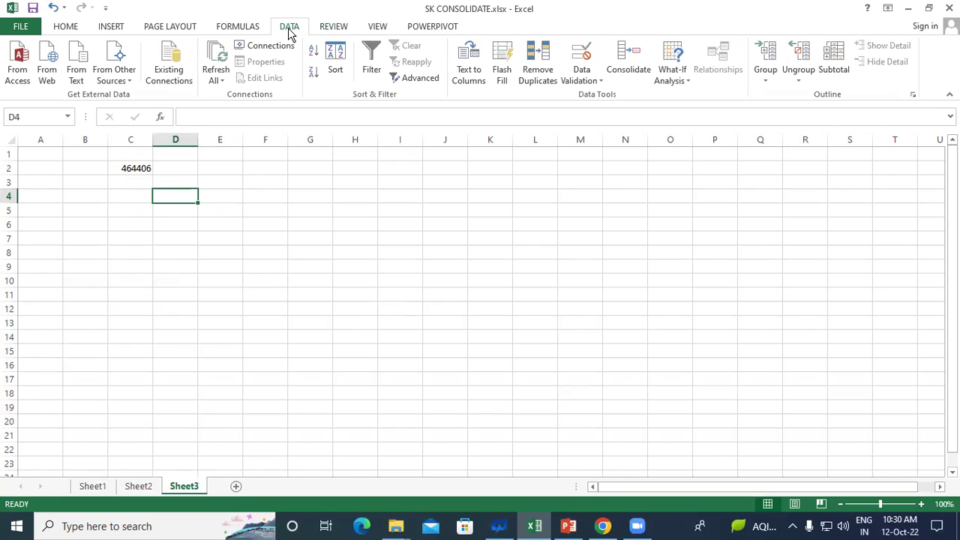
pyautogui.click(638, 58)
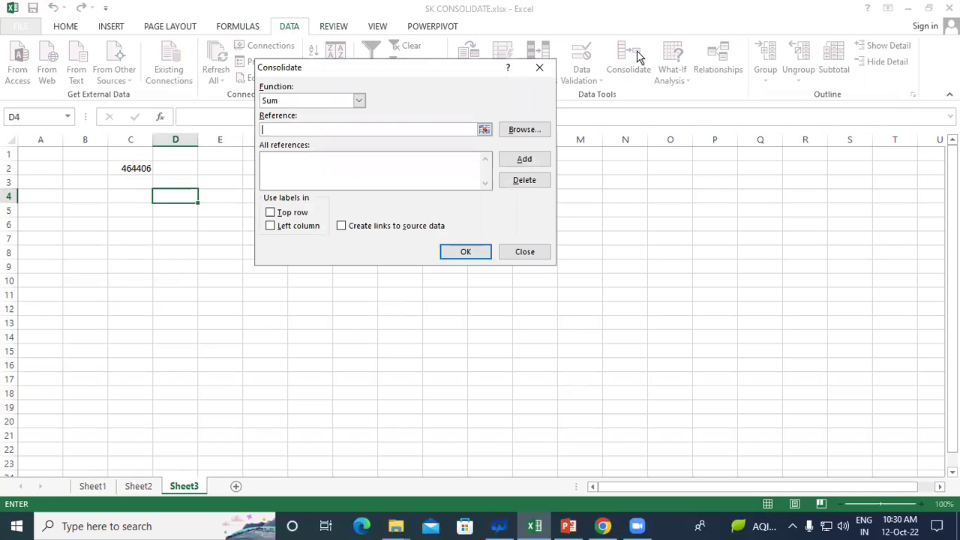
pyautogui.click(540, 67)
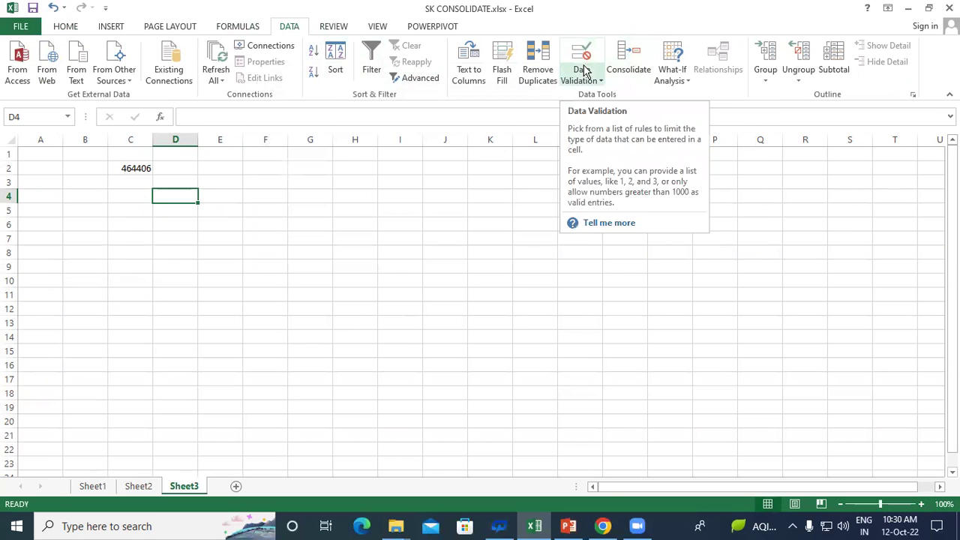
pyautogui.click(621, 54)
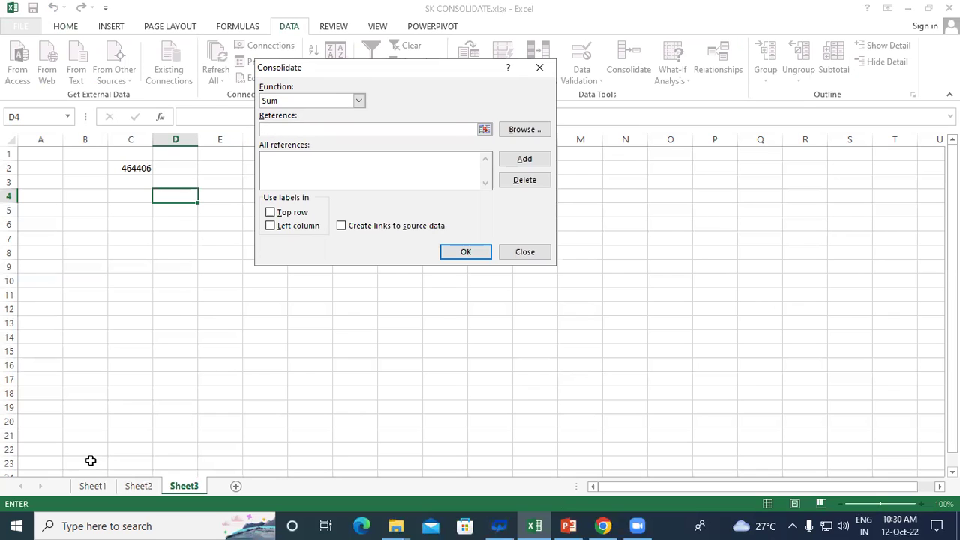
# Add Sheet1!$B$15:$I$22 as the first consolidation reference.
pyautogui.click(93, 487)
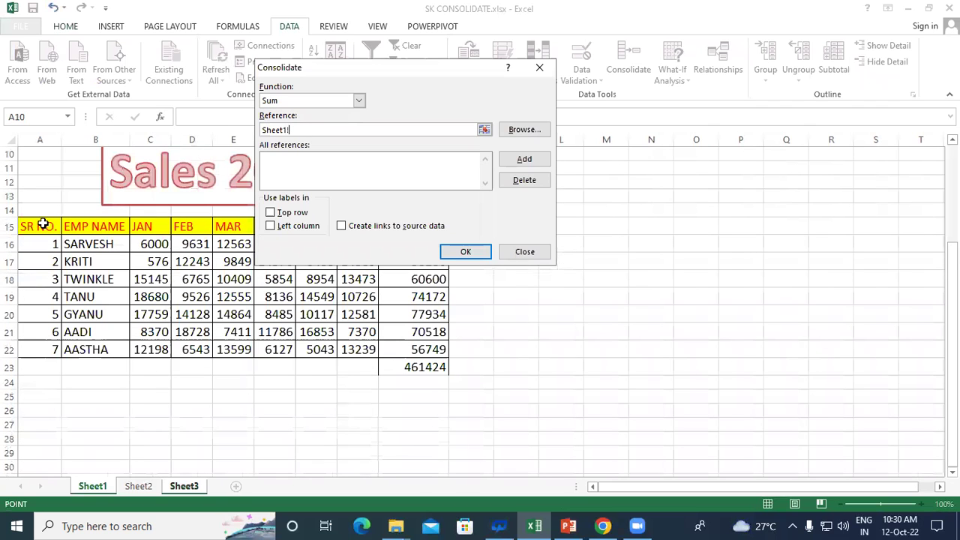
pyautogui.moveTo(75, 227)
pyautogui.mouseDown()
pyautogui.moveTo(407, 247)
pyautogui.moveTo(423, 350)
pyautogui.mouseUp()
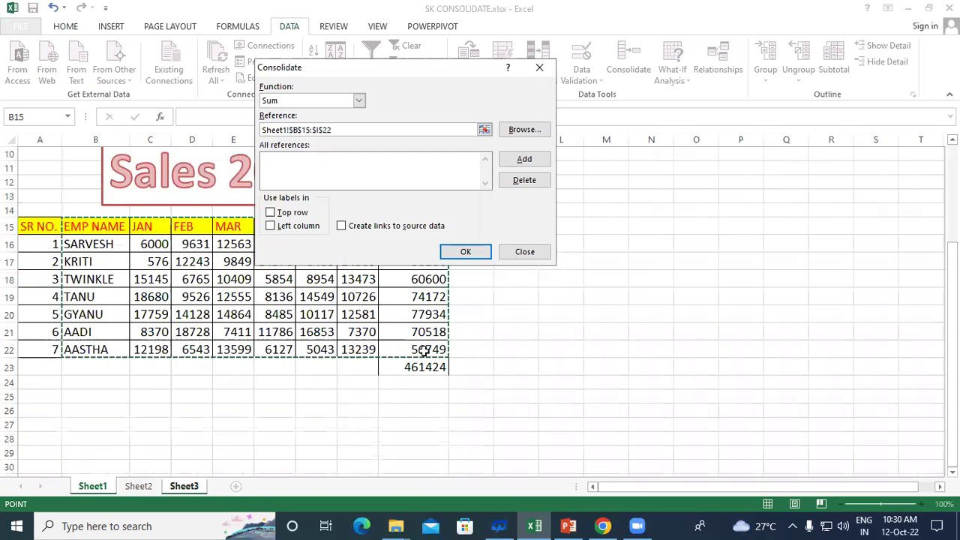
pyautogui.click(518, 159)
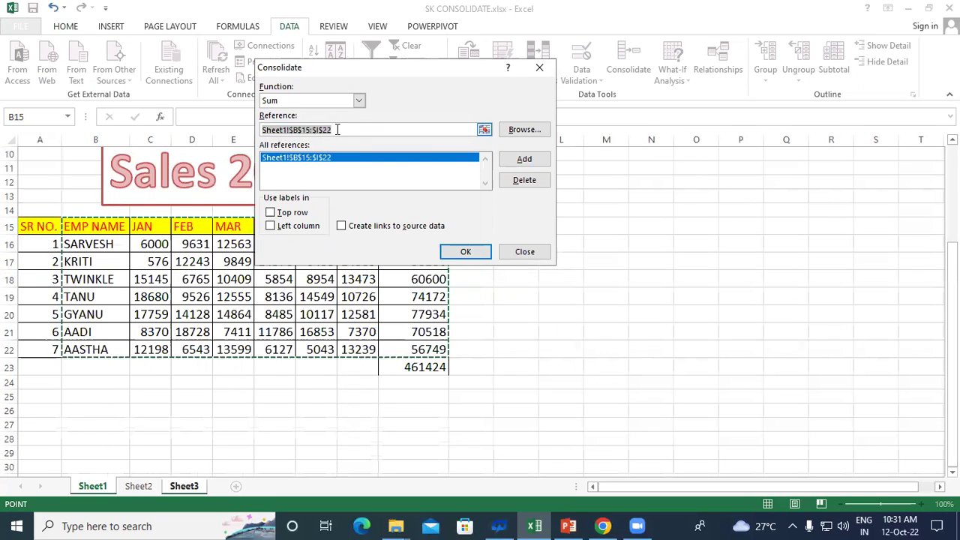
pyautogui.press('BackSpace')
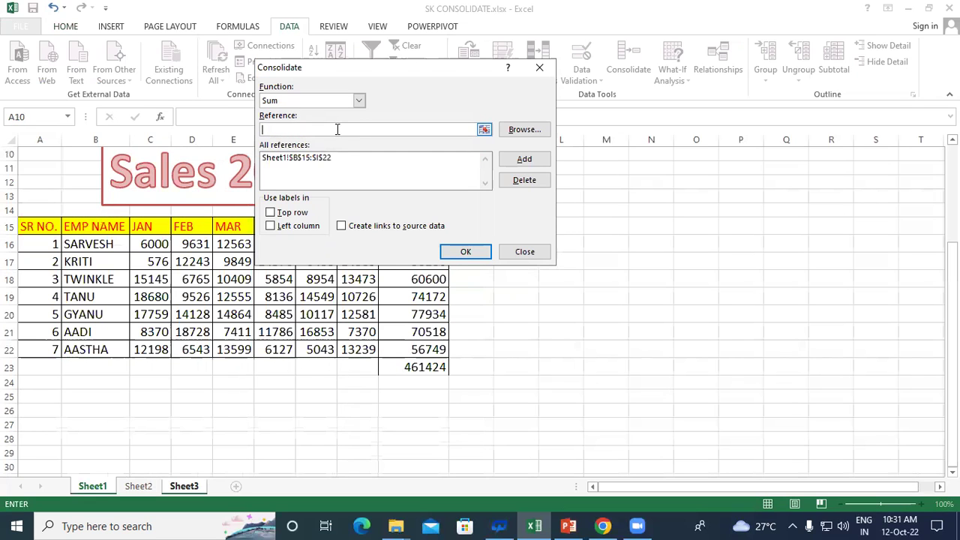
# Add Sheet2!$F$10:$M$18 as the second reference and review both listed ranges.
pyautogui.click(135, 486)
pyautogui.moveTo(252, 242)
pyautogui.mouseDown()
pyautogui.moveTo(532, 312)
pyautogui.moveTo(604, 382)
pyautogui.mouseUp()
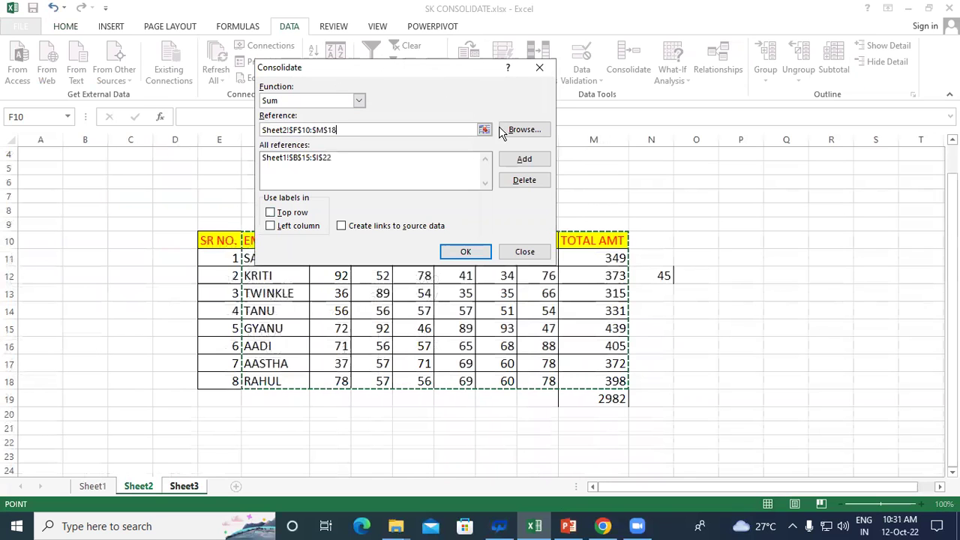
pyautogui.click(523, 161)
pyautogui.click(289, 157)
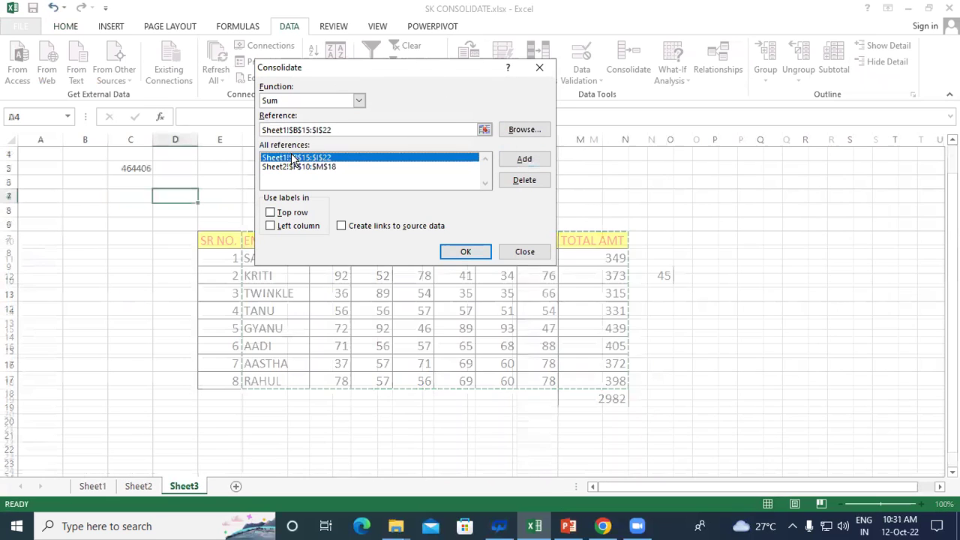
pyautogui.click(285, 166)
pyautogui.click(289, 157)
pyautogui.click(292, 167)
pyautogui.click(292, 158)
pyautogui.click(297, 167)
pyautogui.click(289, 158)
pyautogui.click(294, 167)
pyautogui.click(292, 158)
pyautogui.click(302, 167)
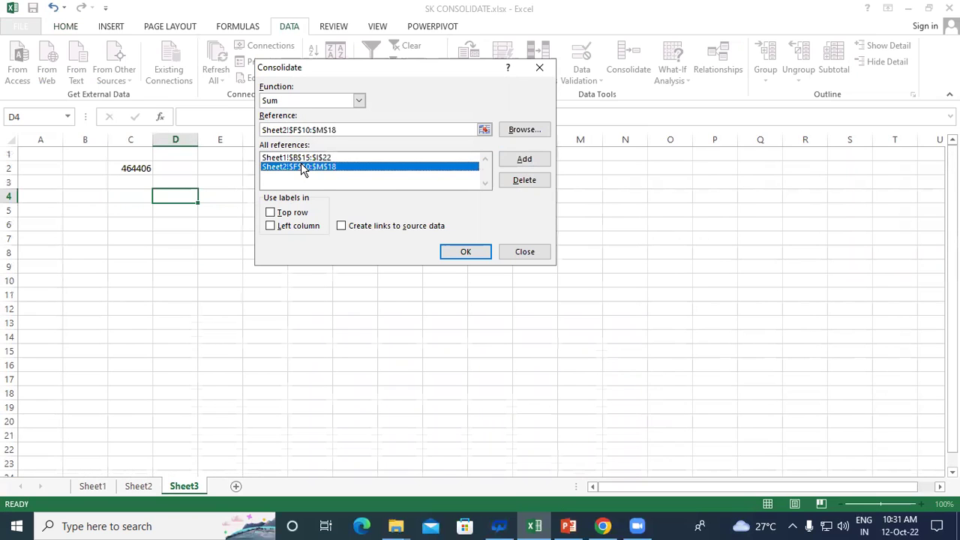
pyautogui.click(290, 157)
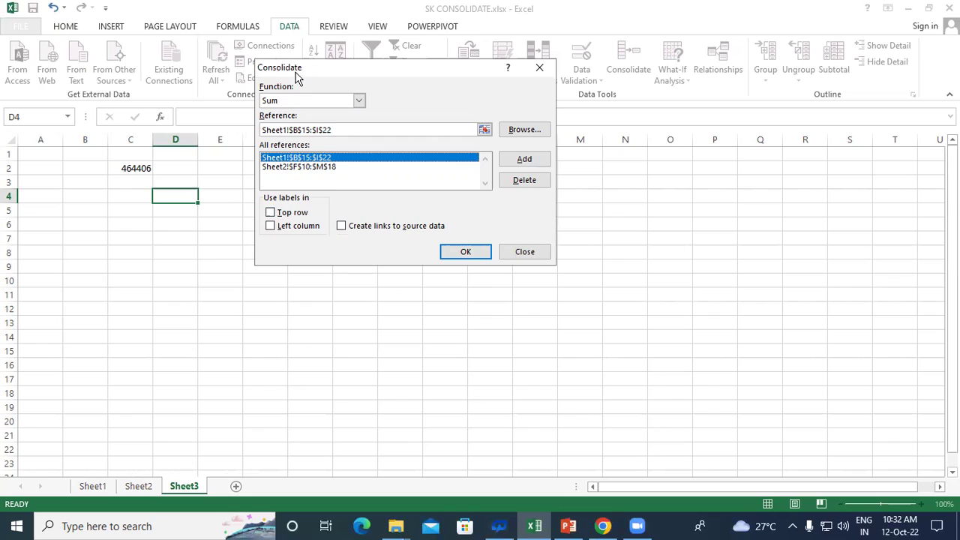
pyautogui.moveTo(296, 74); pyautogui.dragTo(229, 90)
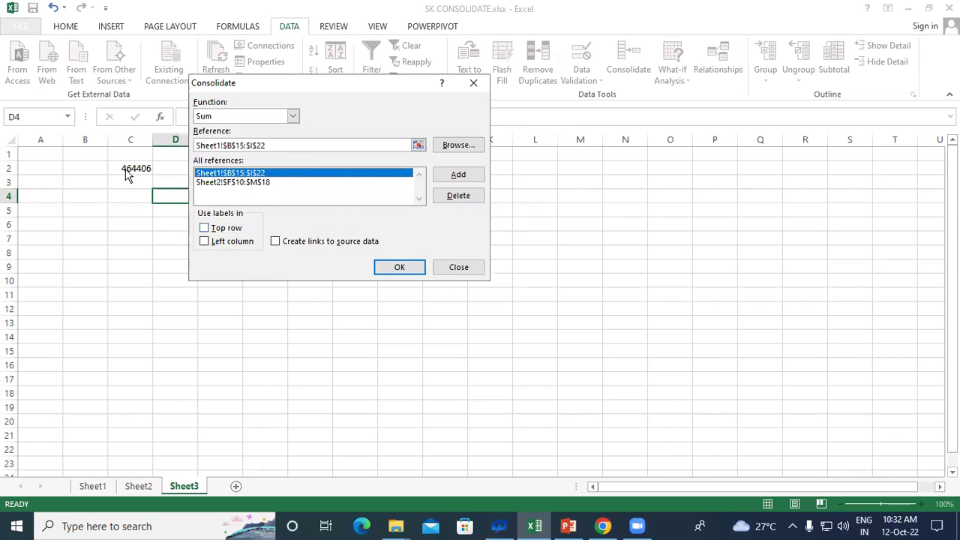
# Run the consolidation, undo the unlabelled result, and select D4 as the output cell.
pyautogui.click(396, 267)
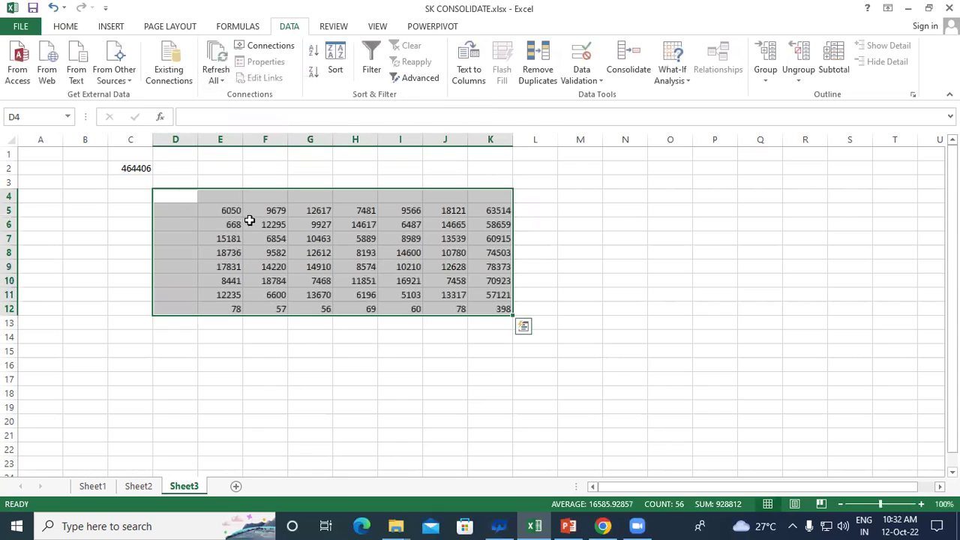
pyautogui.click(275, 367)
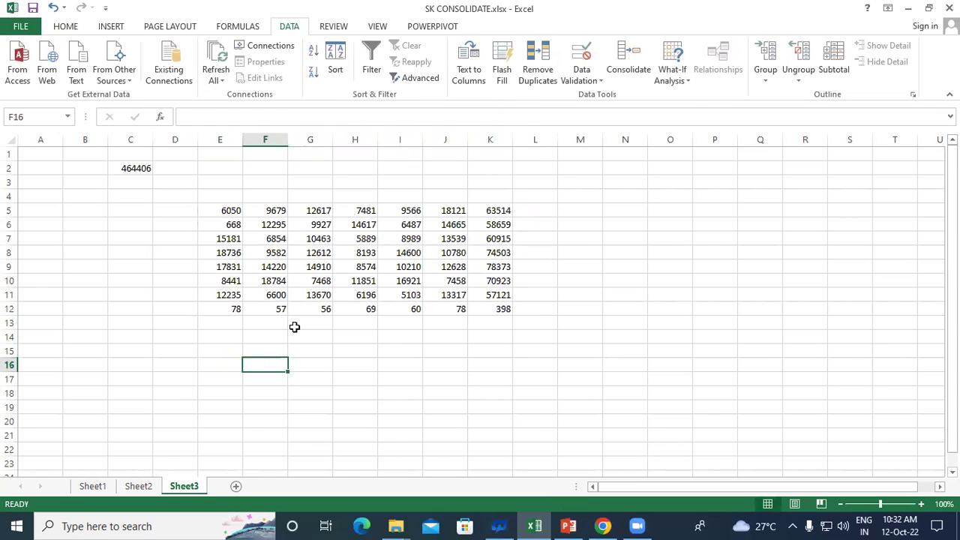
pyautogui.hotkey('ctrl', 'z')
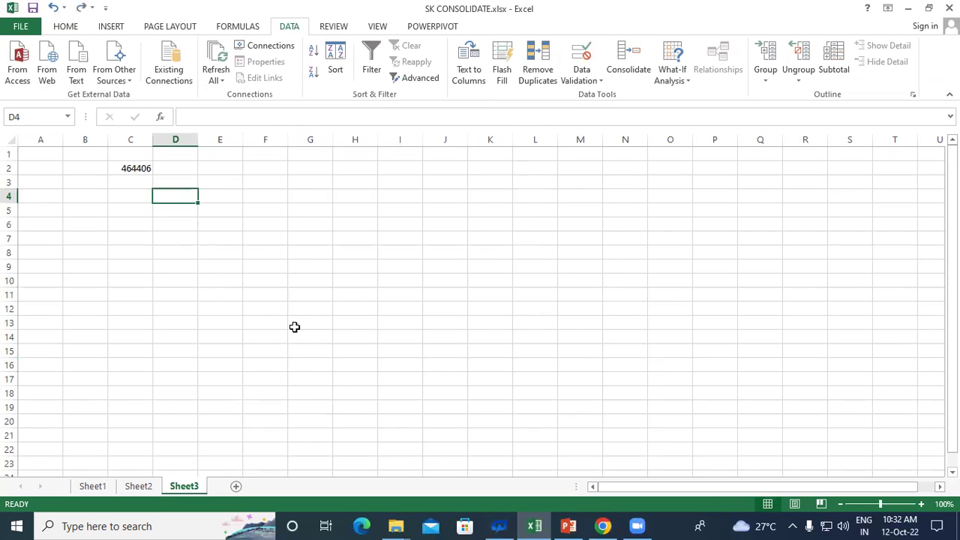
pyautogui.click(201, 295)
pyautogui.click(174, 196)
# Consolidate again with Top row, Left column and Create links to source data ticked.
pyautogui.click(625, 49)
pyautogui.click(241, 174)
pyautogui.click(248, 183)
pyautogui.click(204, 227)
pyautogui.click(205, 242)
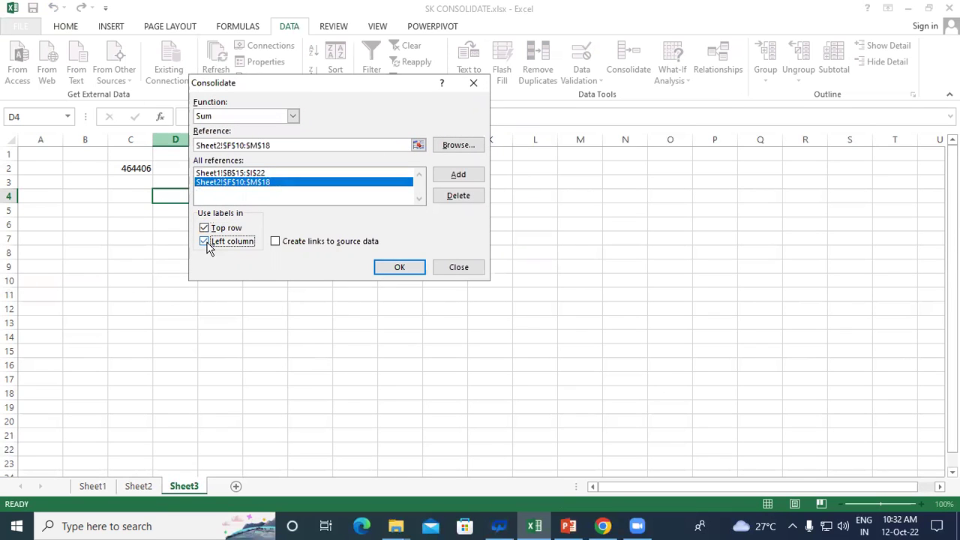
pyautogui.click(276, 241)
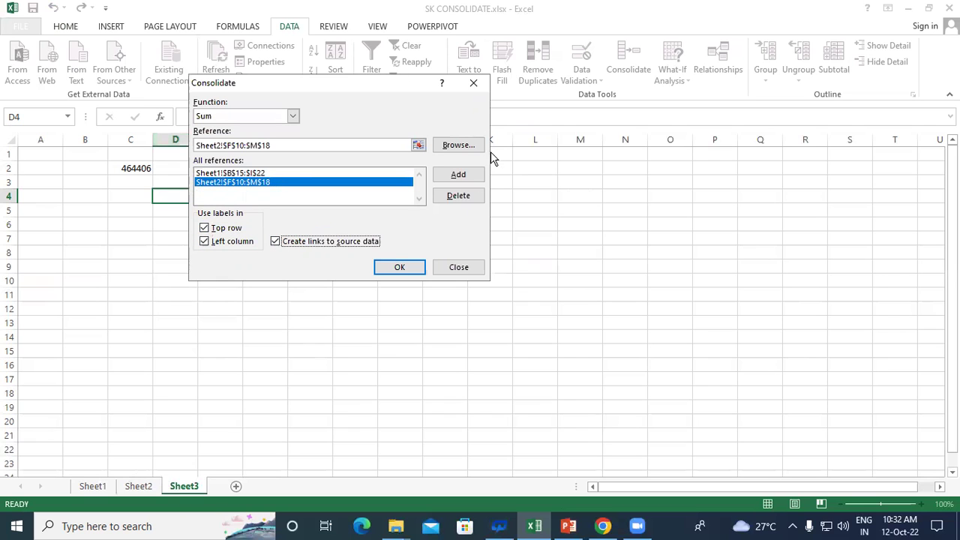
pyautogui.click(399, 269)
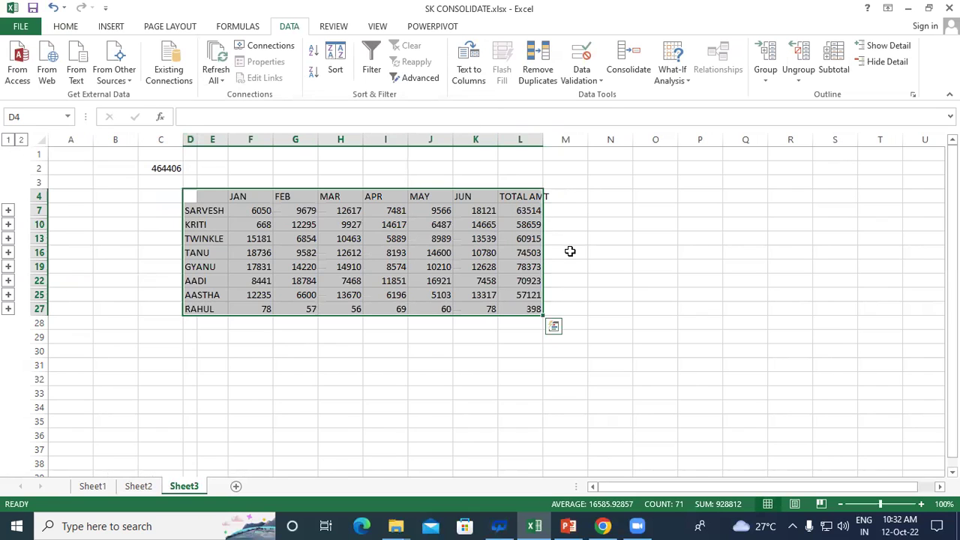
# Widen column L so the TOTAL AMT heading fits.
pyautogui.click(570, 252)
pyautogui.moveTo(549, 139); pyautogui.dragTo(574, 144)
pyautogui.click(240, 379)
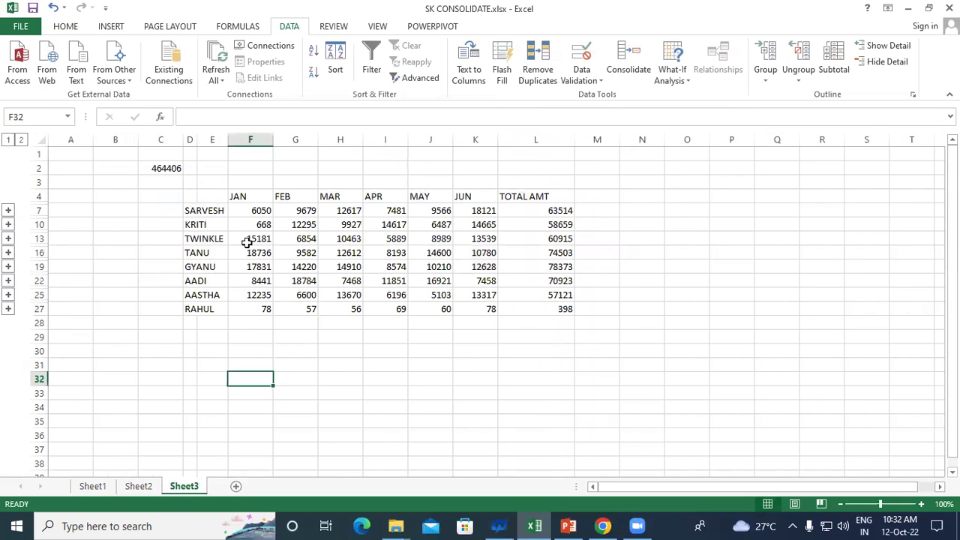
# Inspect SARVESH's linked SUM formulas under the JAN, FEB and MAR headings.
pyautogui.click(251, 197)
pyautogui.click(255, 211)
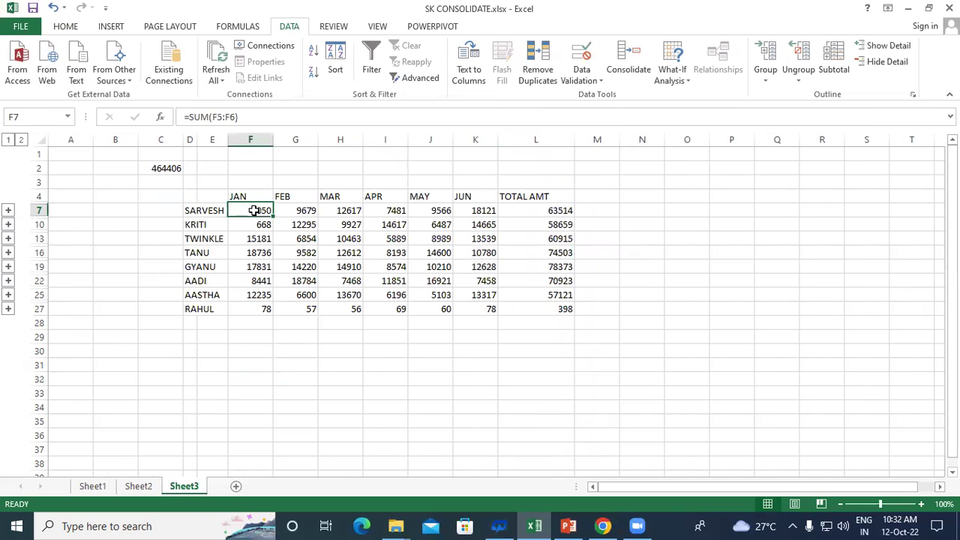
pyautogui.click(293, 196)
pyautogui.click(302, 210)
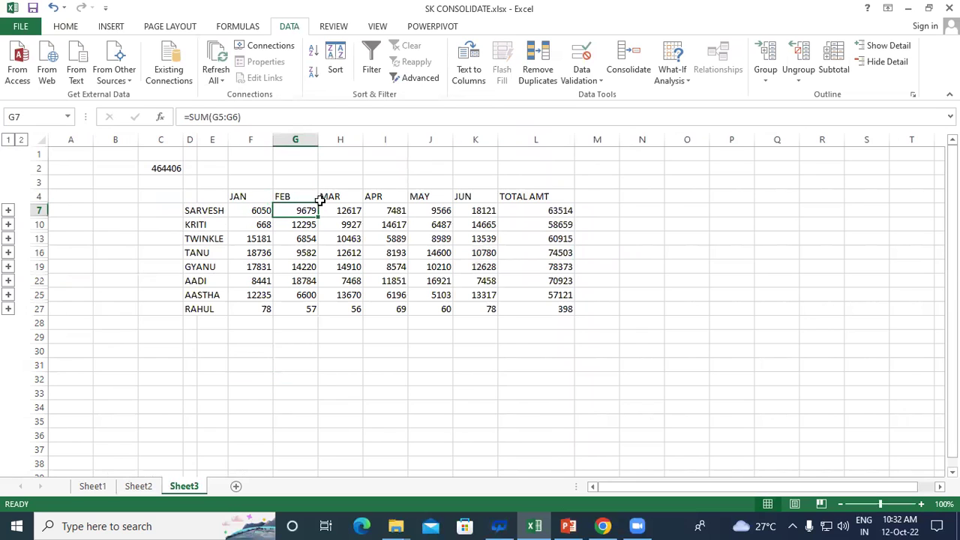
pyautogui.click(329, 197)
pyautogui.click(334, 210)
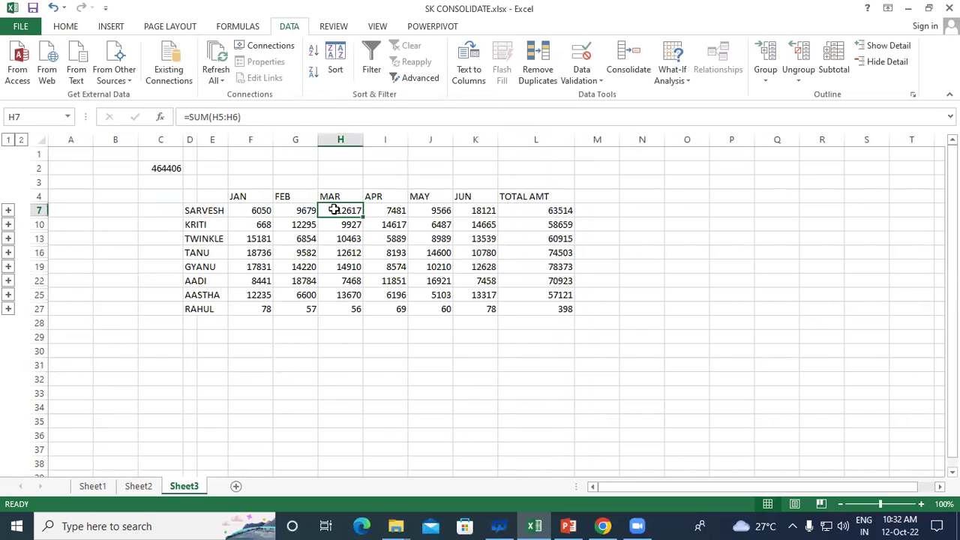
# Expand SARVESH's, KRITI's and TWINKLE's detail rows and widen columns D and E for labels.
pyautogui.click(8, 212)
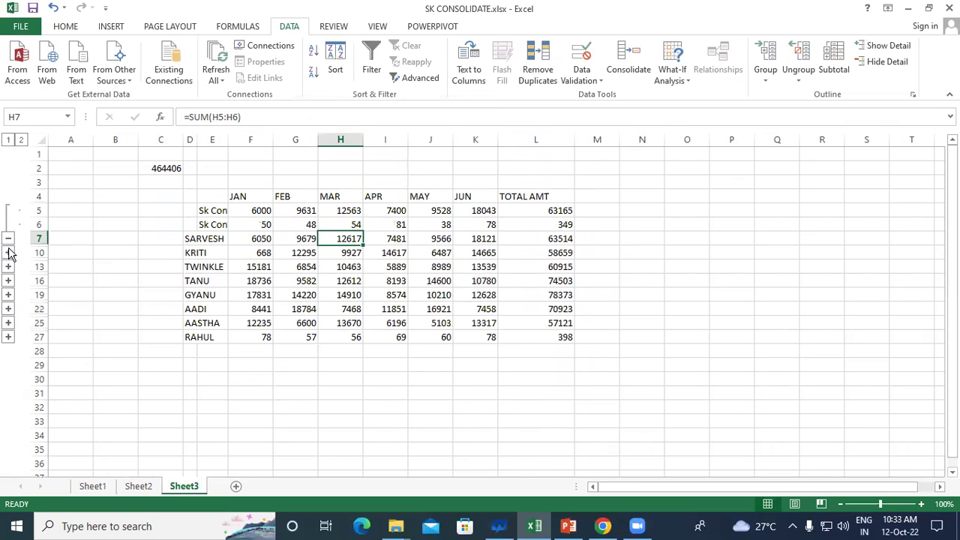
pyautogui.click(9, 253)
pyautogui.click(8, 295)
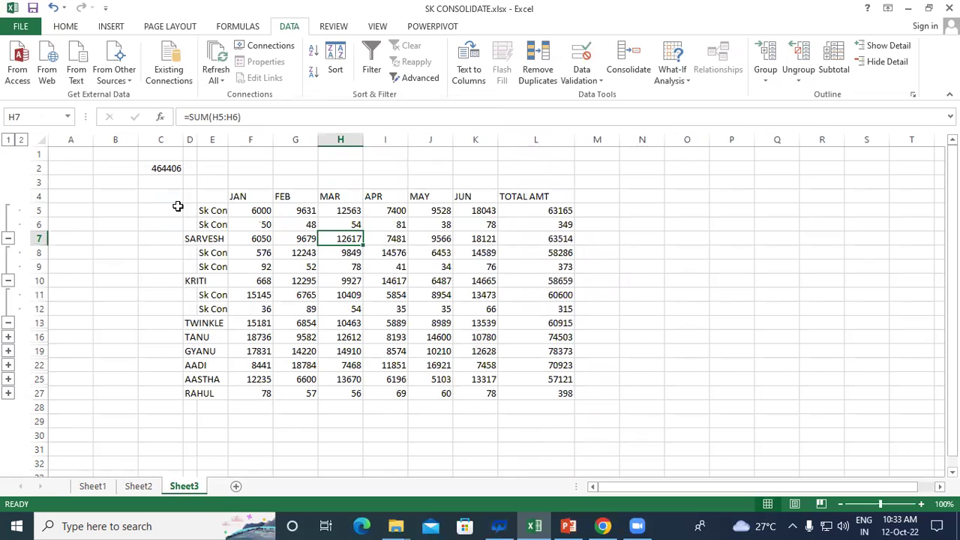
pyautogui.moveTo(197, 141); pyautogui.dragTo(313, 142)
pyautogui.click(270, 322)
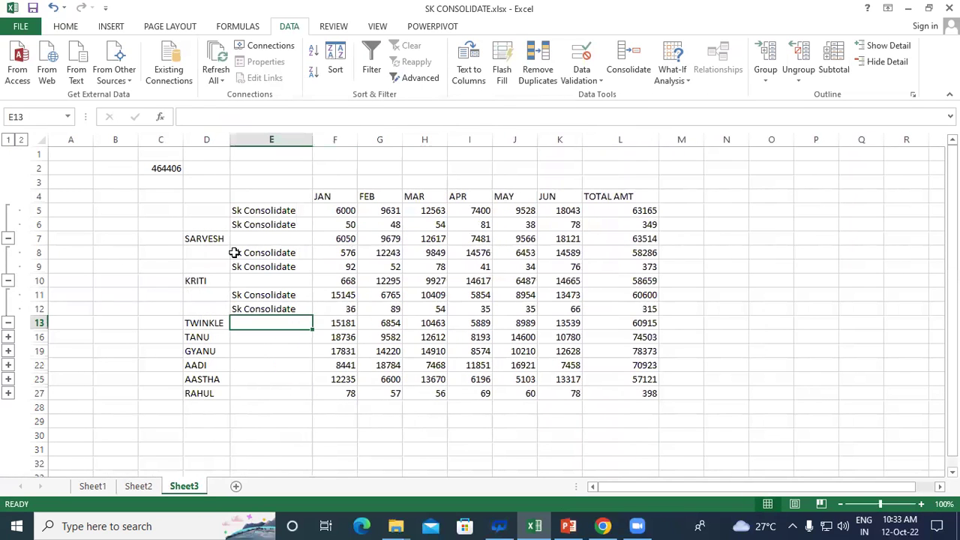
# Inspect SARVESH's 2021 and 2022 January source links and the JAN heading.
pyautogui.click(211, 237)
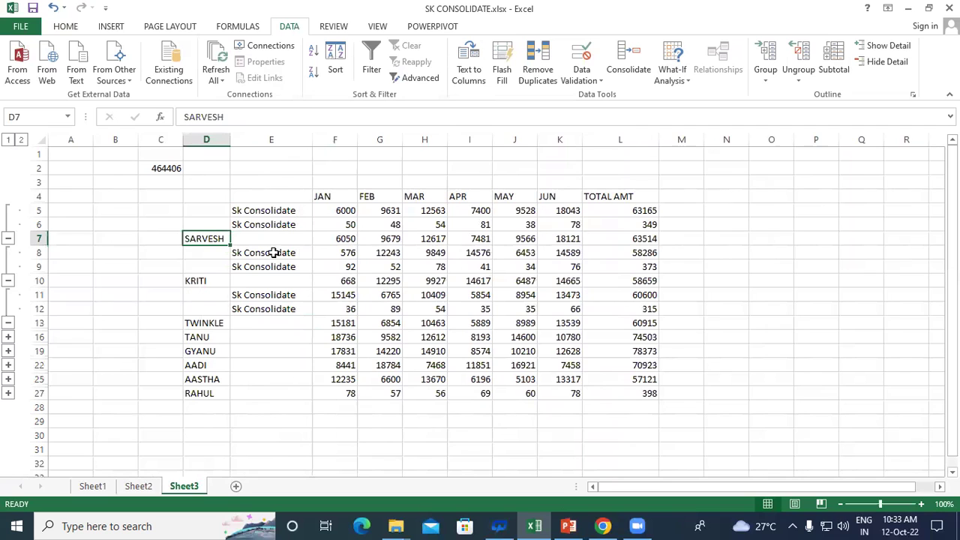
pyautogui.click(338, 239)
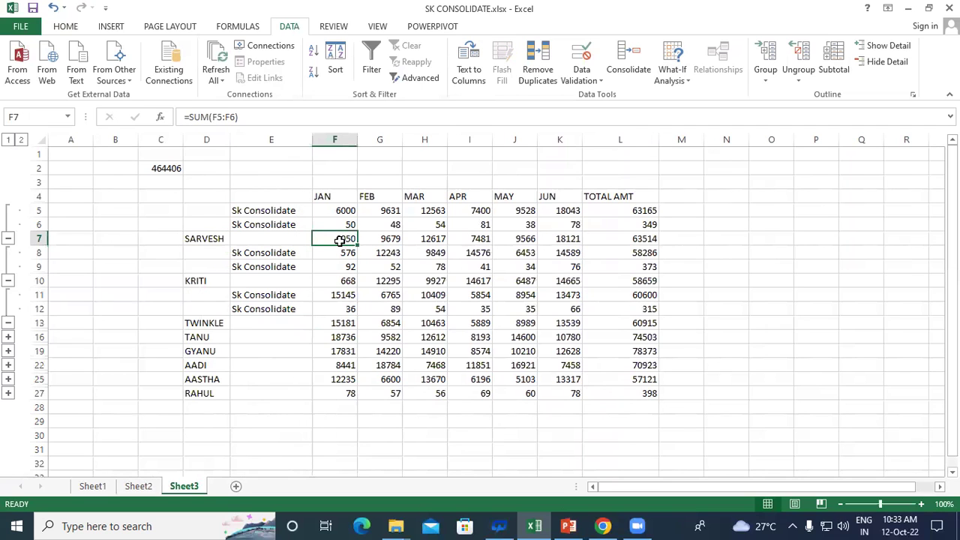
pyautogui.click(254, 210)
pyautogui.click(341, 210)
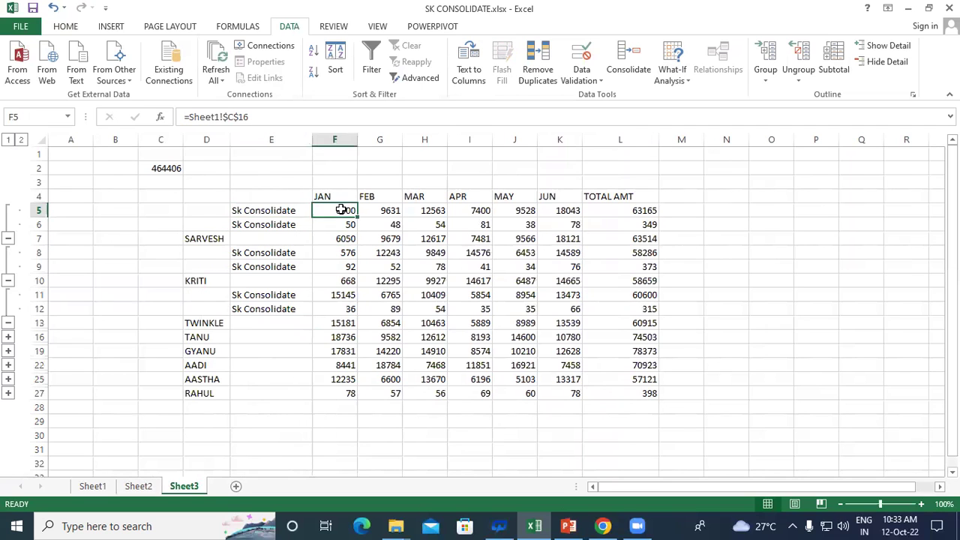
pyautogui.click(264, 225)
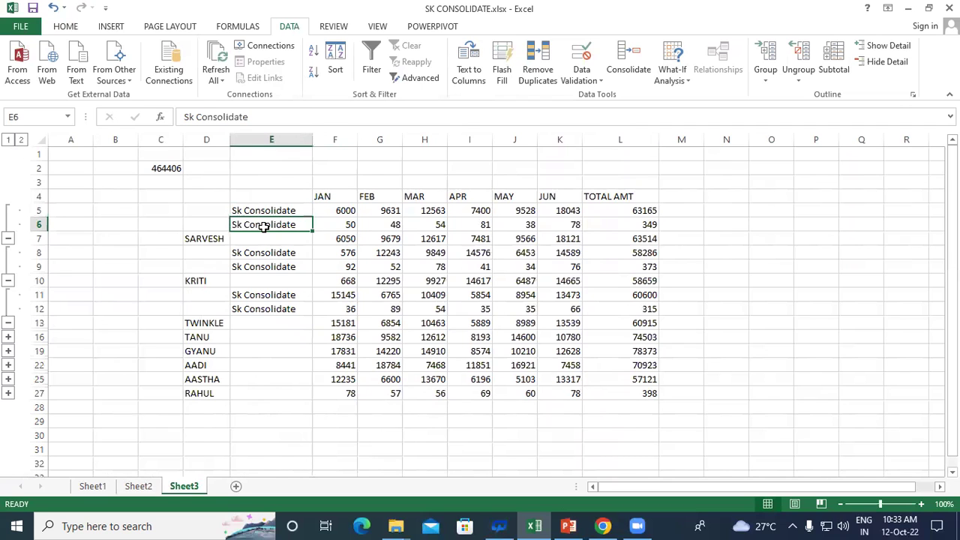
pyautogui.click(343, 222)
pyautogui.click(213, 239)
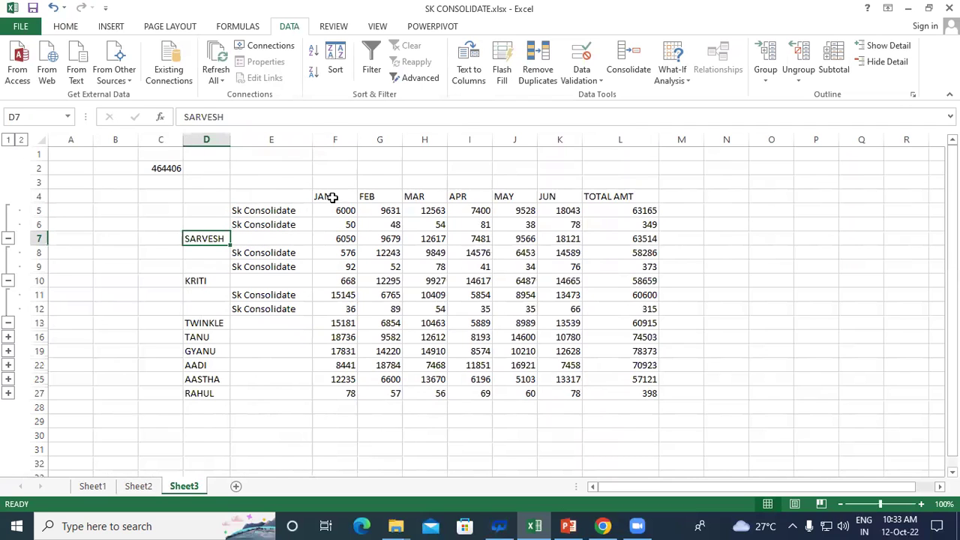
pyautogui.click(333, 197)
# Check SARVESH's January and March total formulas and the SARVESH and KRITI summary rows.
pyautogui.click(335, 220)
pyautogui.click(202, 239)
pyautogui.click(330, 238)
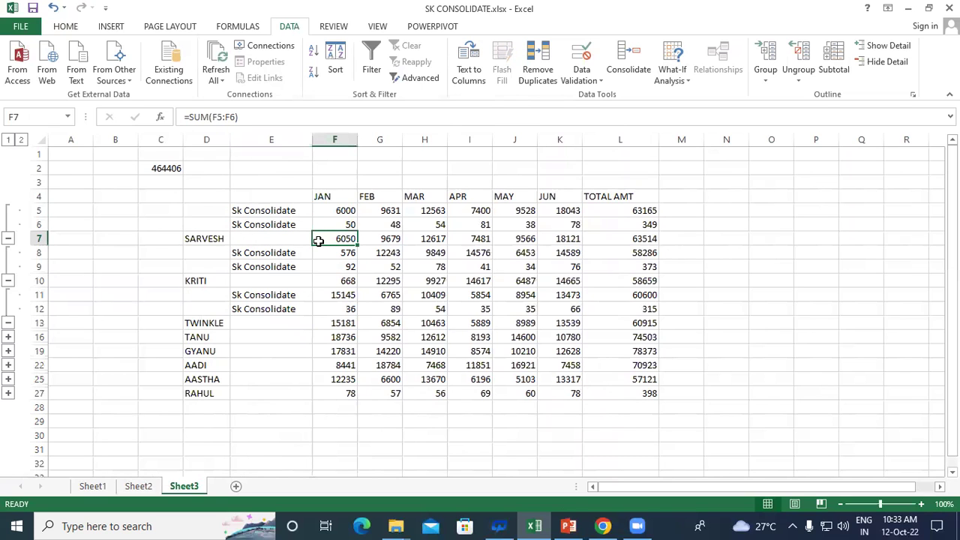
pyautogui.click(373, 238)
pyautogui.click(430, 239)
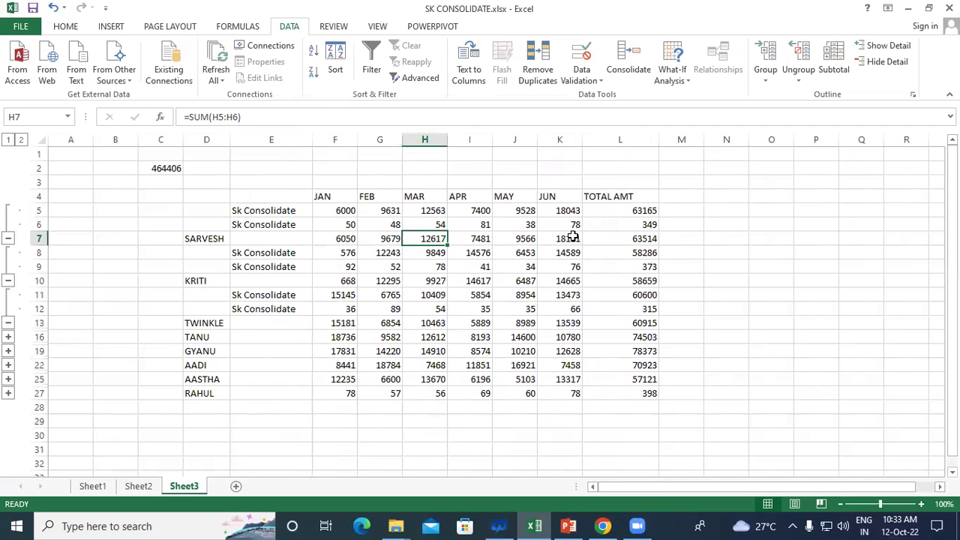
pyautogui.click(209, 238)
pyautogui.click(205, 279)
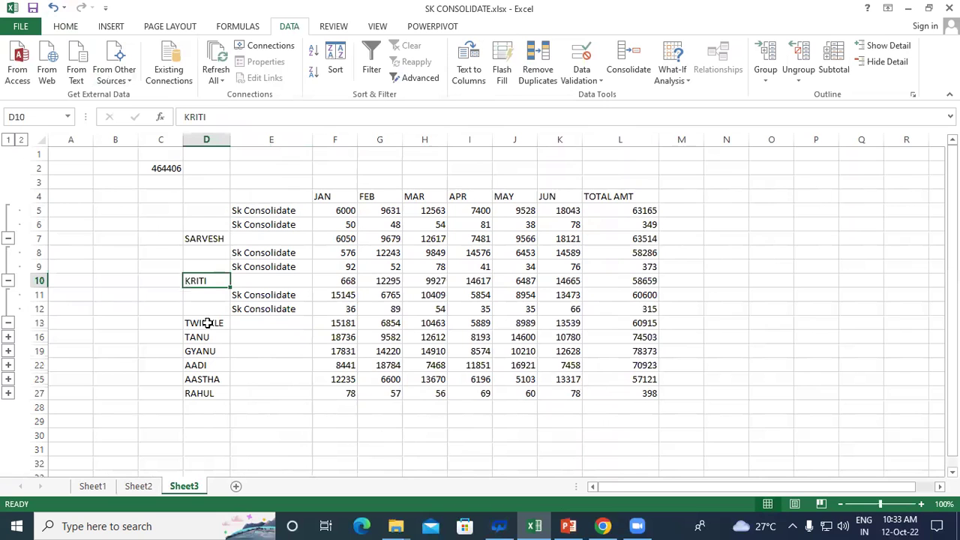
# Expand TANU's and GYANU's details, collapse all four employees, then re-expand SARVESH's rows.
pyautogui.click(7, 337)
pyautogui.click(8, 379)
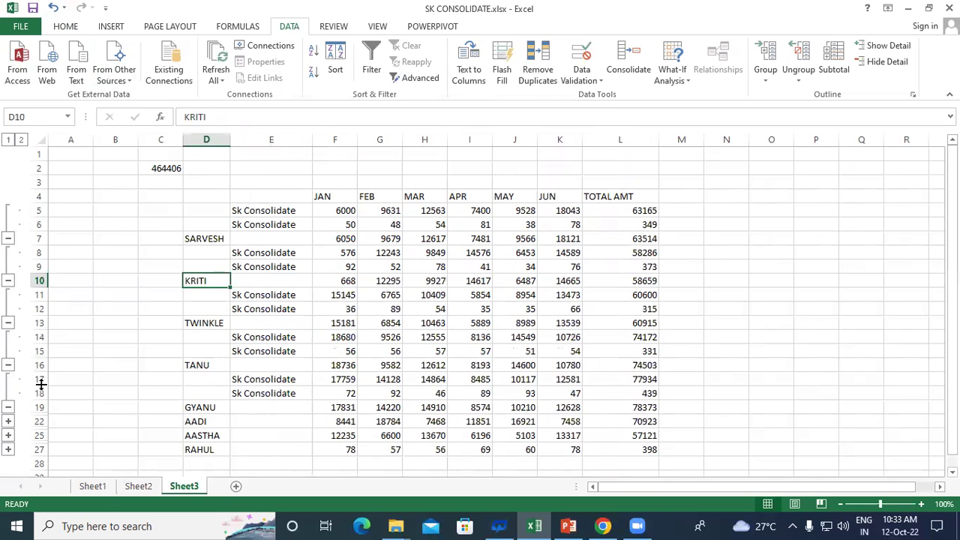
pyautogui.scroll(-2, 250, 319)
pyautogui.scroll(2, 251, 319)
pyautogui.click(9, 367)
pyautogui.click(9, 380)
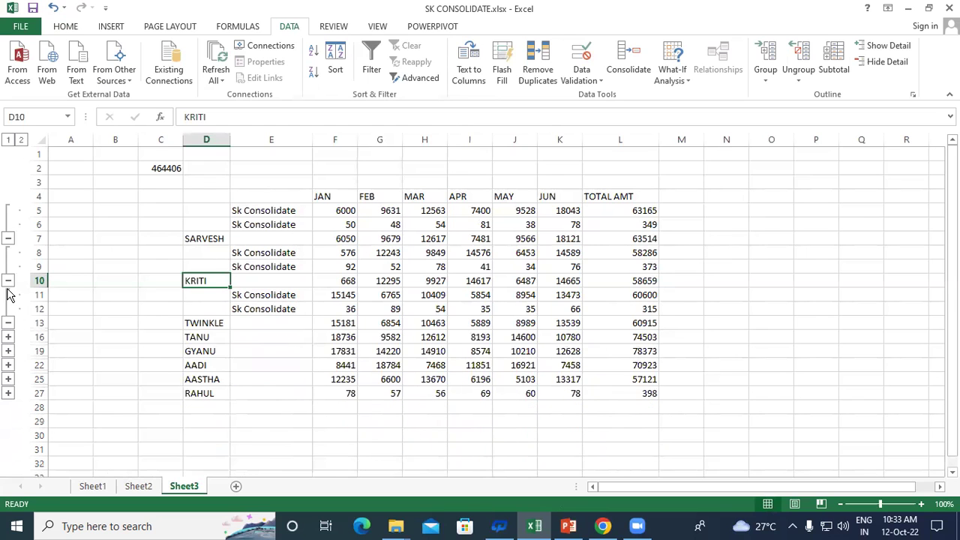
pyautogui.click(9, 281)
pyautogui.click(8, 238)
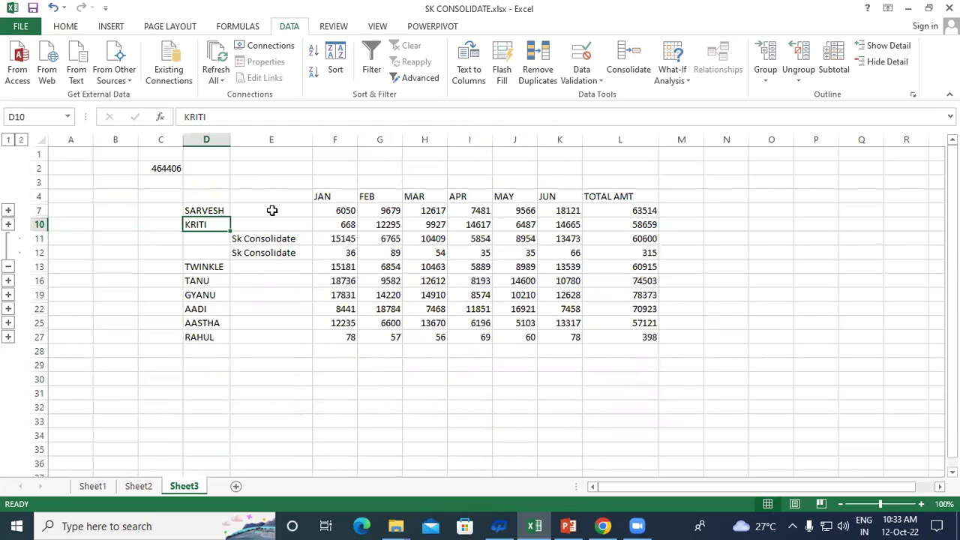
pyautogui.click(8, 210)
pyautogui.click(262, 213)
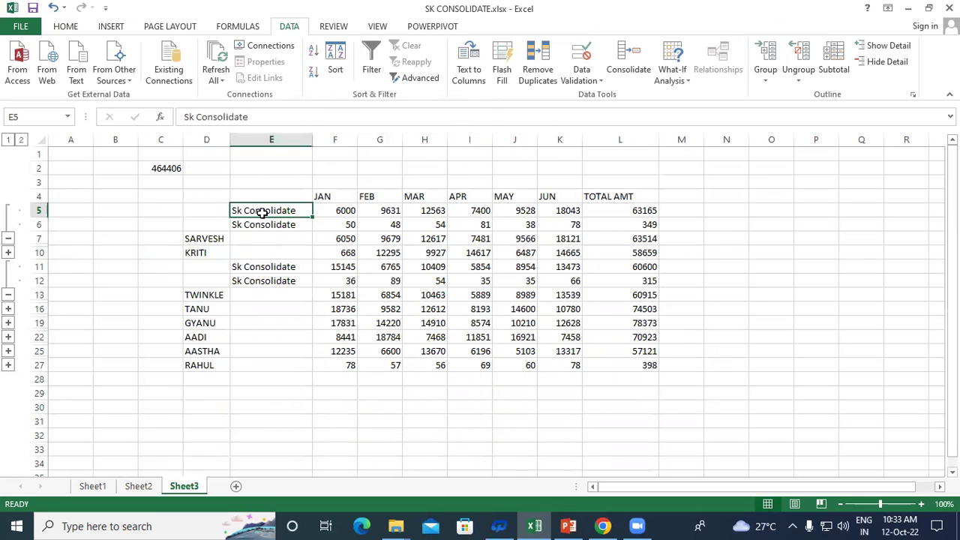
# Label SARVESH's detail rows 2021 and 2022 in E5:E6 and copy the two labels.
pyautogui.write('2021')
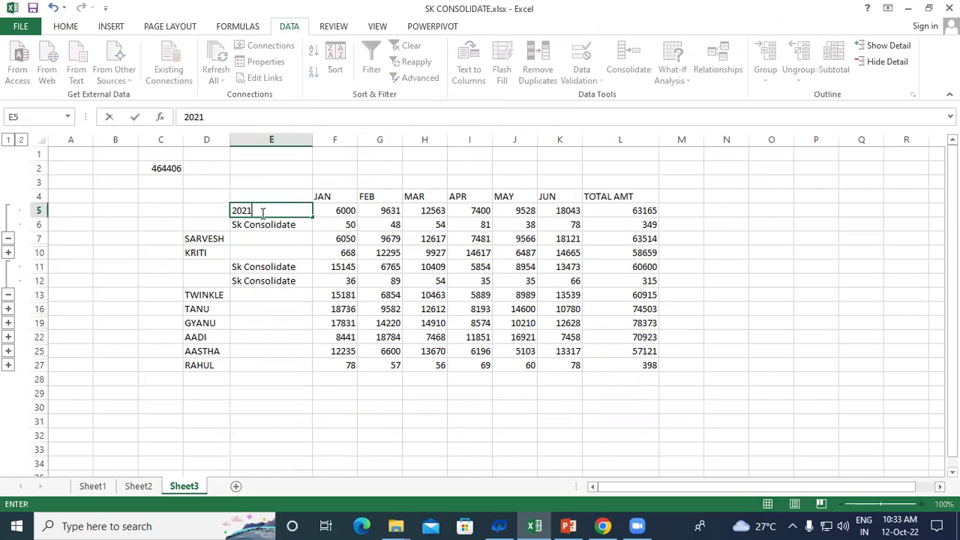
pyautogui.press('Return')
pyautogui.write('2022')
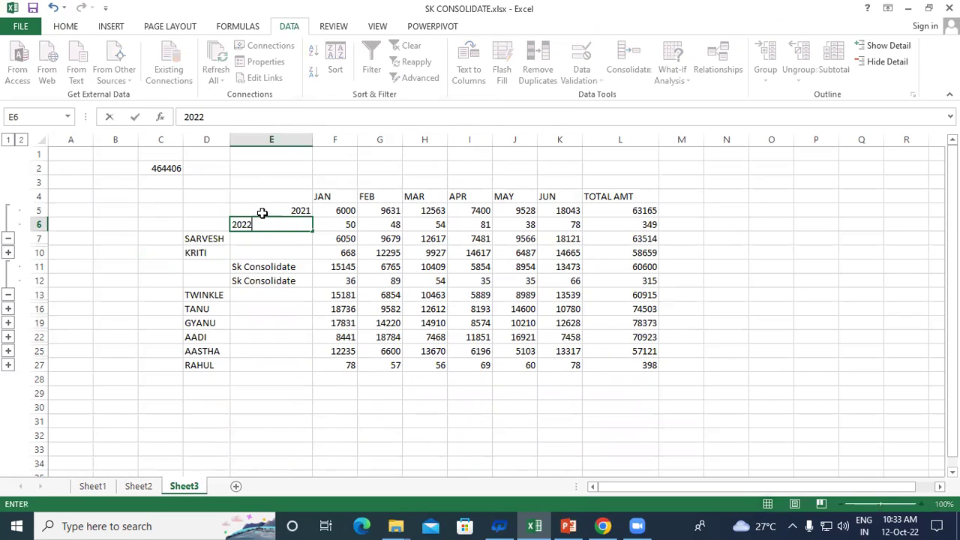
pyautogui.press('Return')
pyautogui.moveTo(262, 213); pyautogui.dragTo(271, 222)
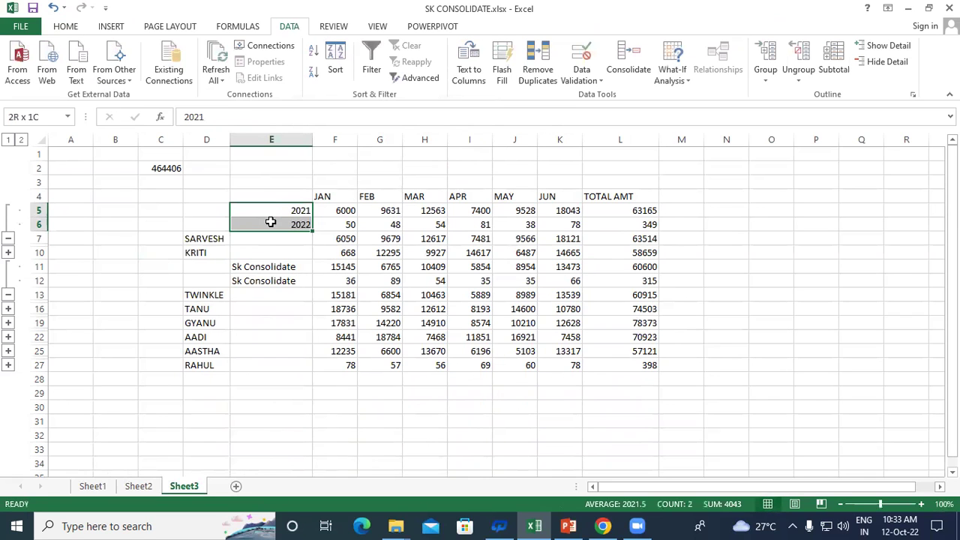
pyautogui.hotkey('ctrl', 'c')
# Paste the 2021/2022 labels into TWINKLE's and KRITI's detail rows, expanding KRITI's group.
pyautogui.moveTo(257, 268); pyautogui.dragTo(262, 281)
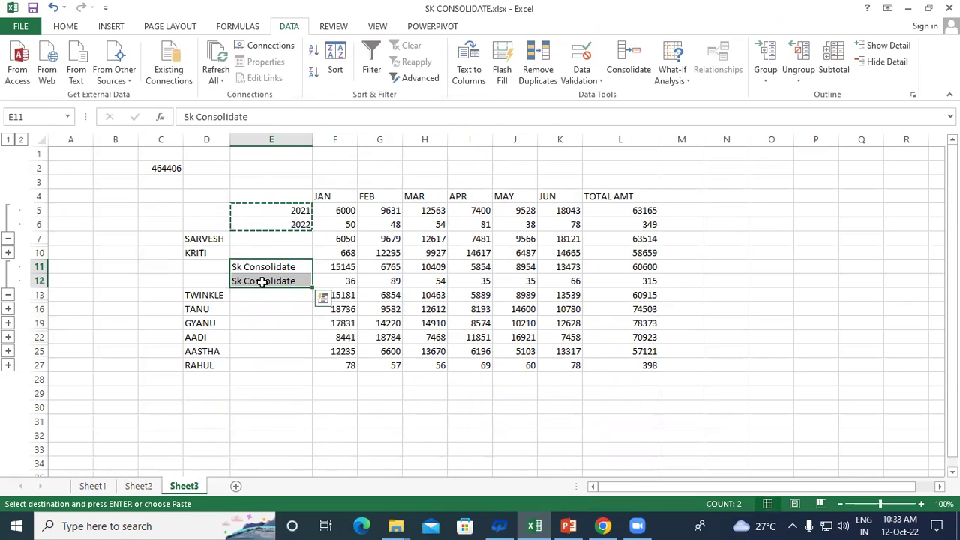
pyautogui.hotkey('ctrl', 'v')
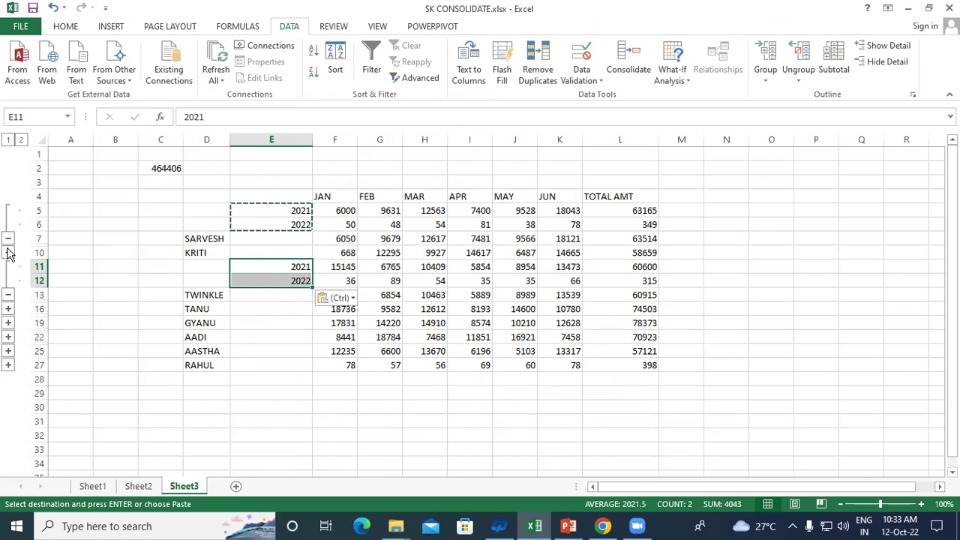
pyautogui.click(8, 253)
pyautogui.moveTo(262, 253); pyautogui.dragTo(264, 267)
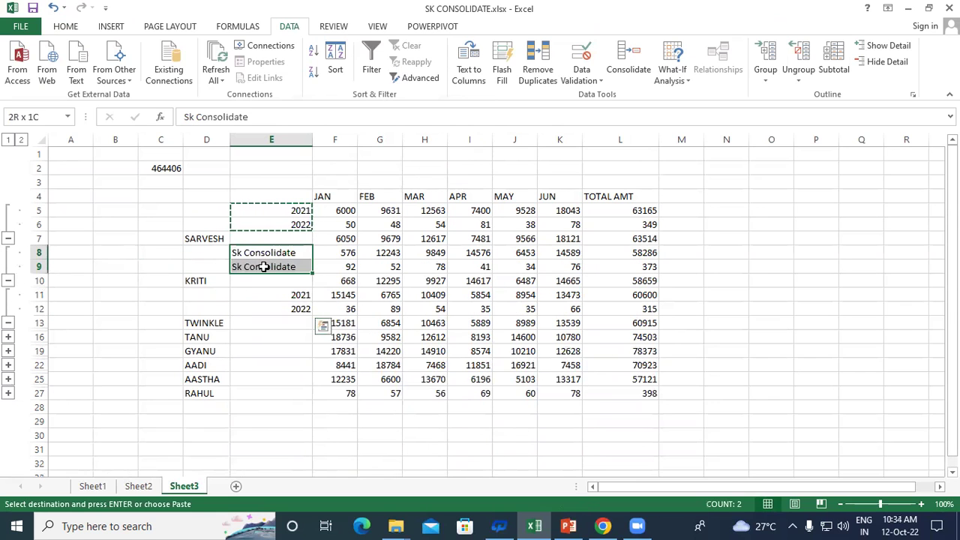
pyautogui.hotkey('ctrl', 'v')
pyautogui.press('ctrl')
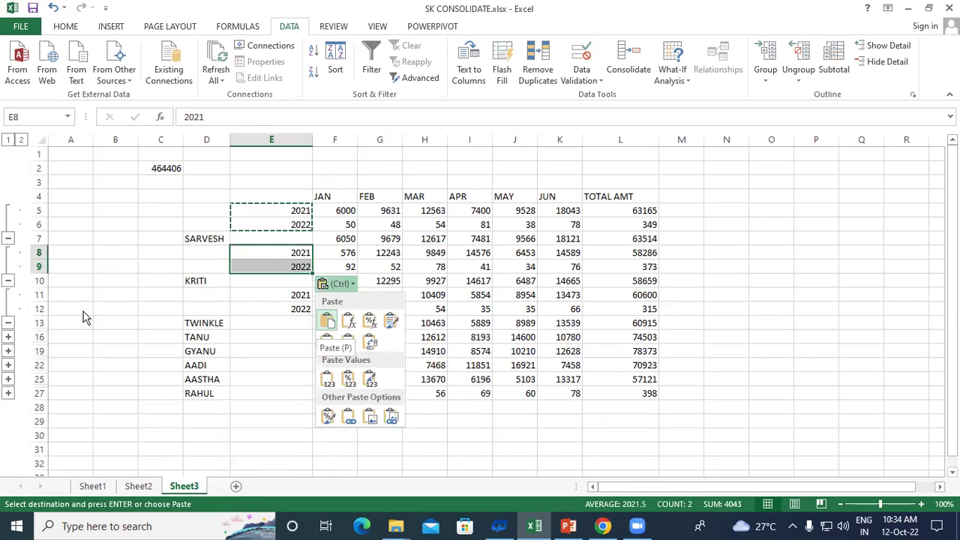
# Expand TANU's group and paste the 2021/2022 labels into its detail rows.
pyautogui.click(9, 339)
pyautogui.click(8, 337)
pyautogui.moveTo(270, 340); pyautogui.dragTo(272, 352)
pyautogui.hotkey('ctrl', 'v')
pyautogui.press('ctrl')
pyautogui.press('ctrl')
pyautogui.click(265, 366)
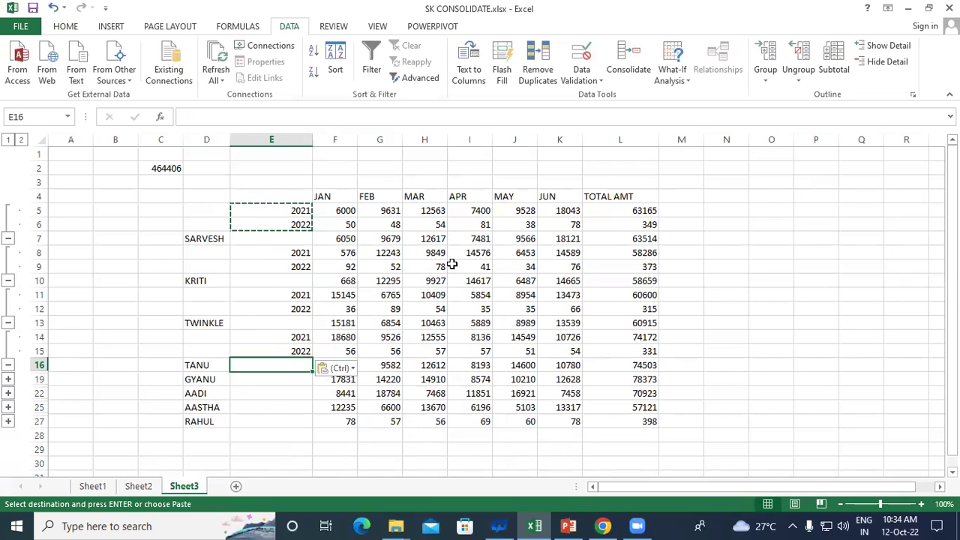
pyautogui.click(719, 196)
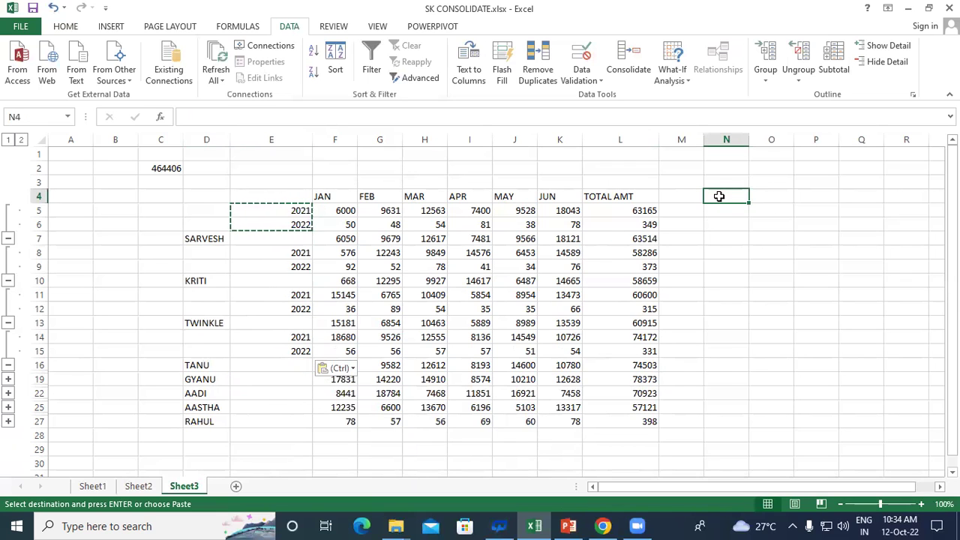
# Collapse the TANU, TWINKLE, KRITI and SARVESH groups to their summary rows.
pyautogui.click(8, 365)
pyautogui.click(8, 323)
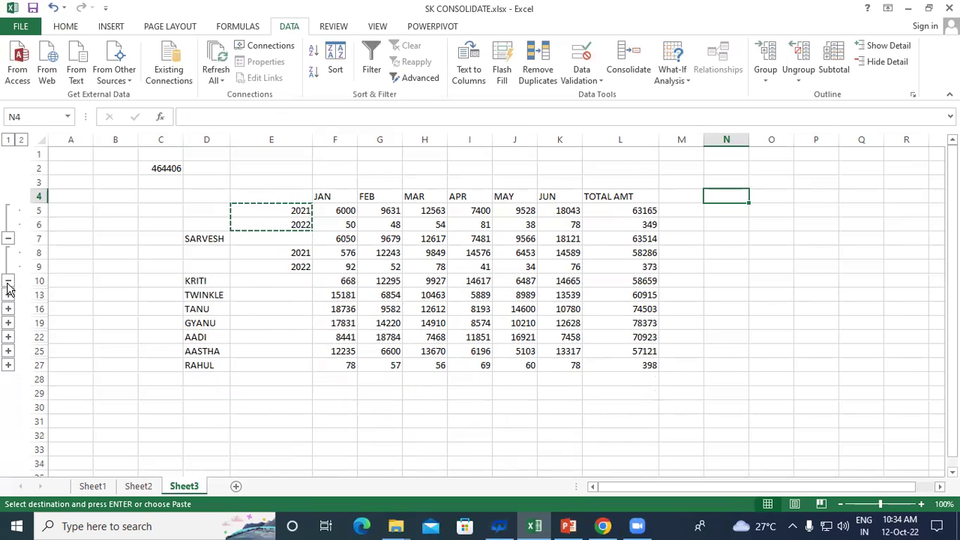
pyautogui.click(8, 280)
pyautogui.click(8, 239)
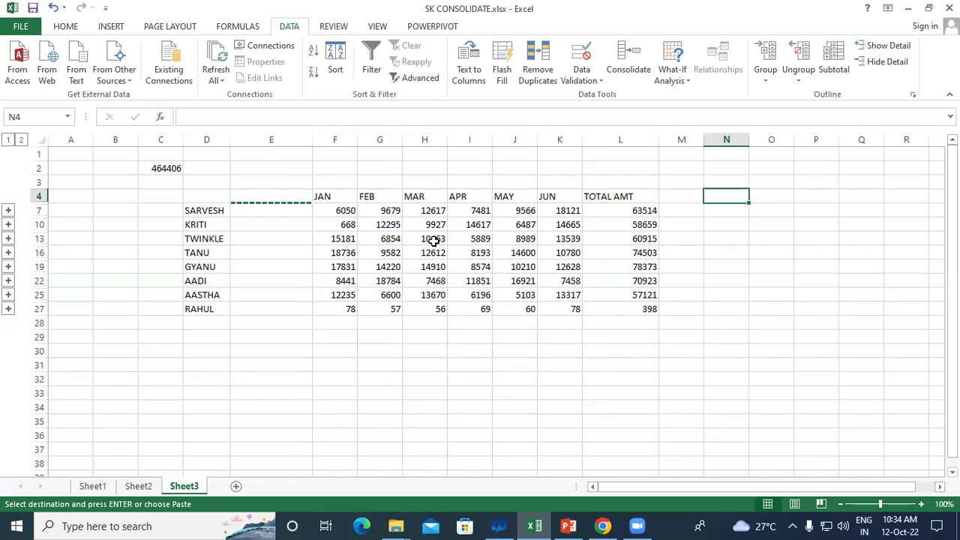
# Change SARVESH's January 2021 sales to 7000 on the Sales 2021 sheet.
pyautogui.click(93, 487)
pyautogui.click(158, 241)
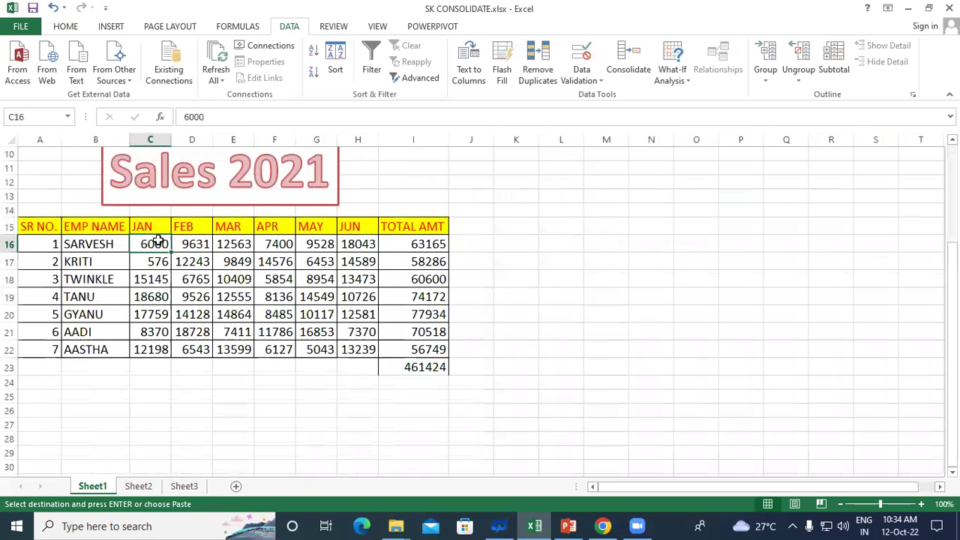
pyautogui.write('7000')
pyautogui.press('Return')
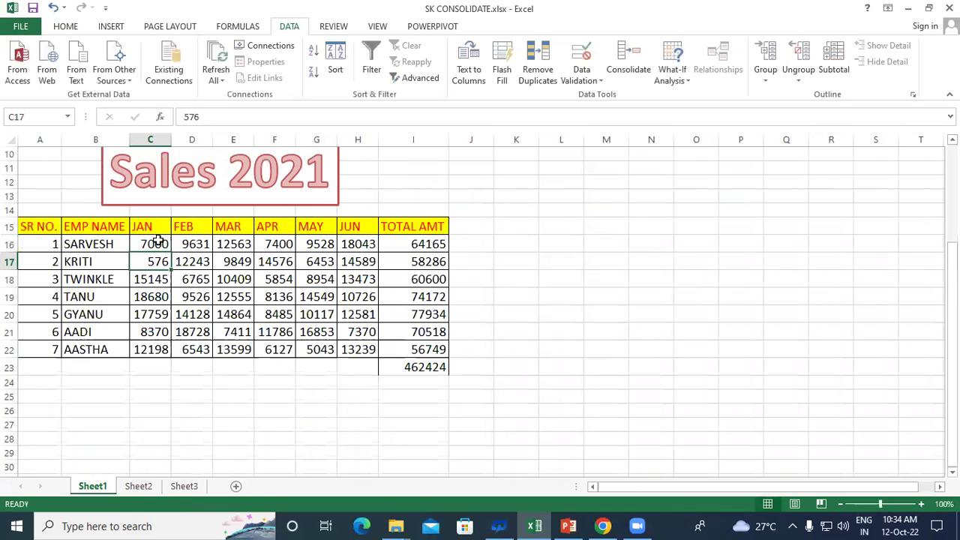
# Change SARVESH's January 2022 sales to 1000 on Sales 2022, then return to Sheet3.
pyautogui.click(139, 487)
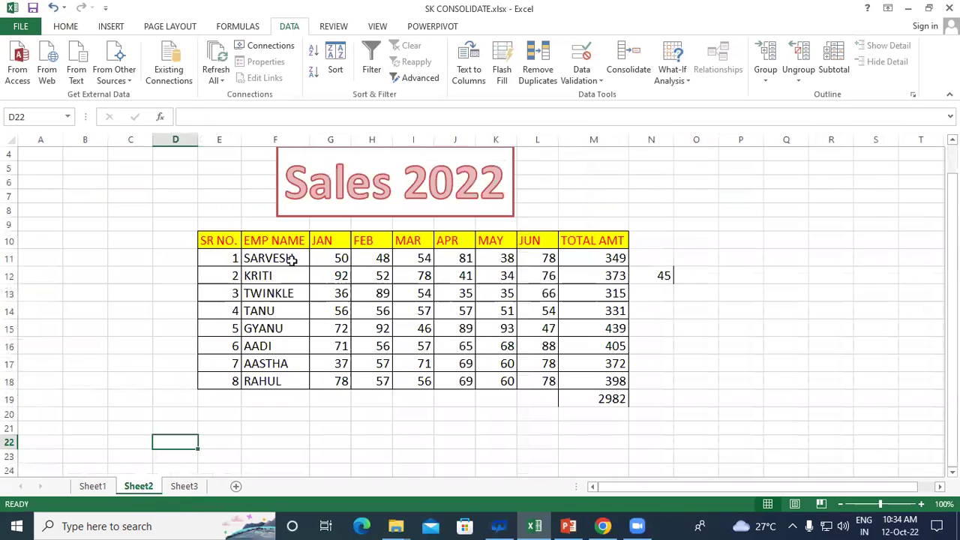
pyautogui.click(340, 258)
pyautogui.write('1000')
pyautogui.press('Return')
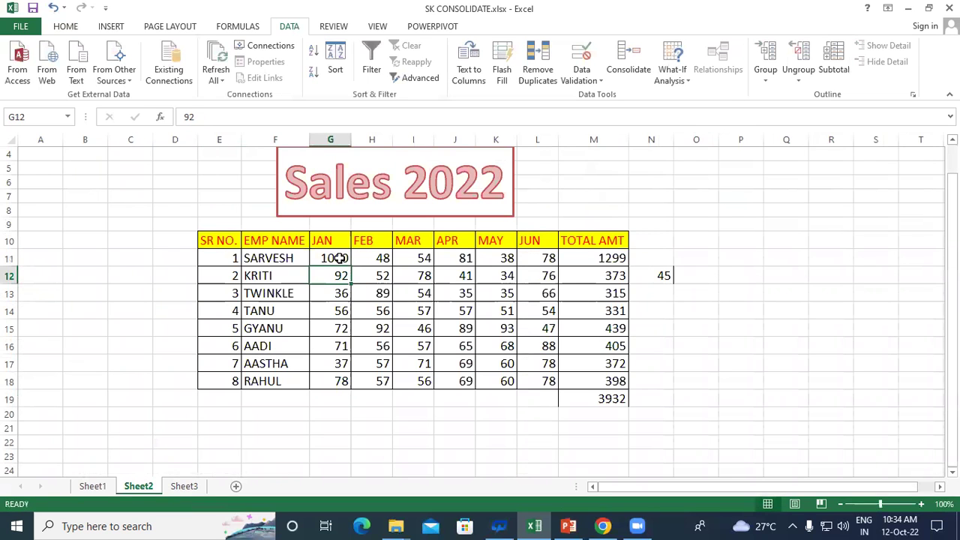
pyautogui.click(657, 220)
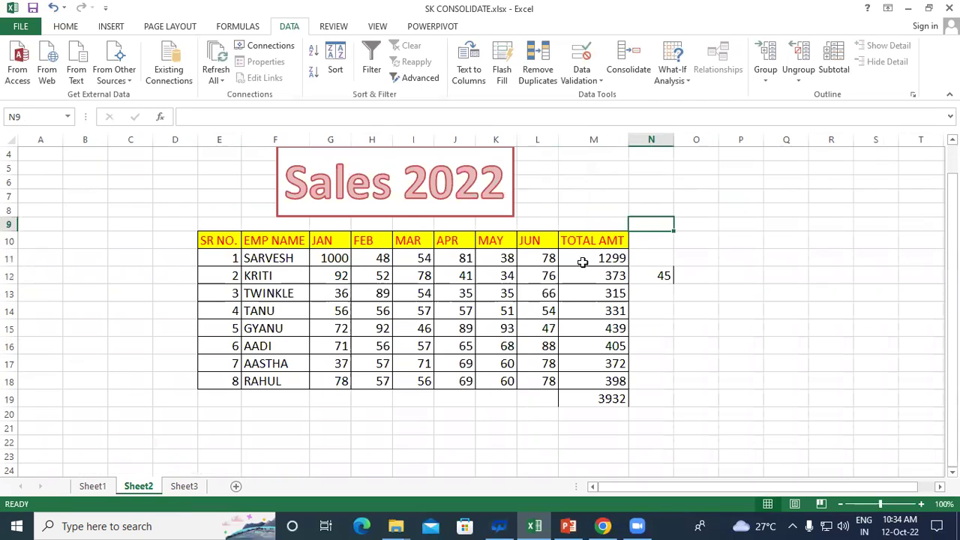
pyautogui.click(184, 486)
pyautogui.click(327, 212)
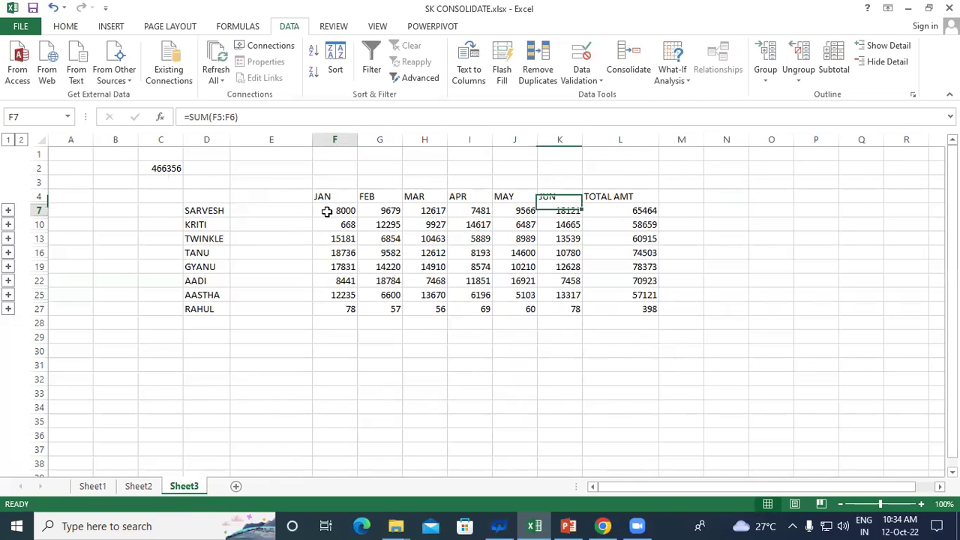